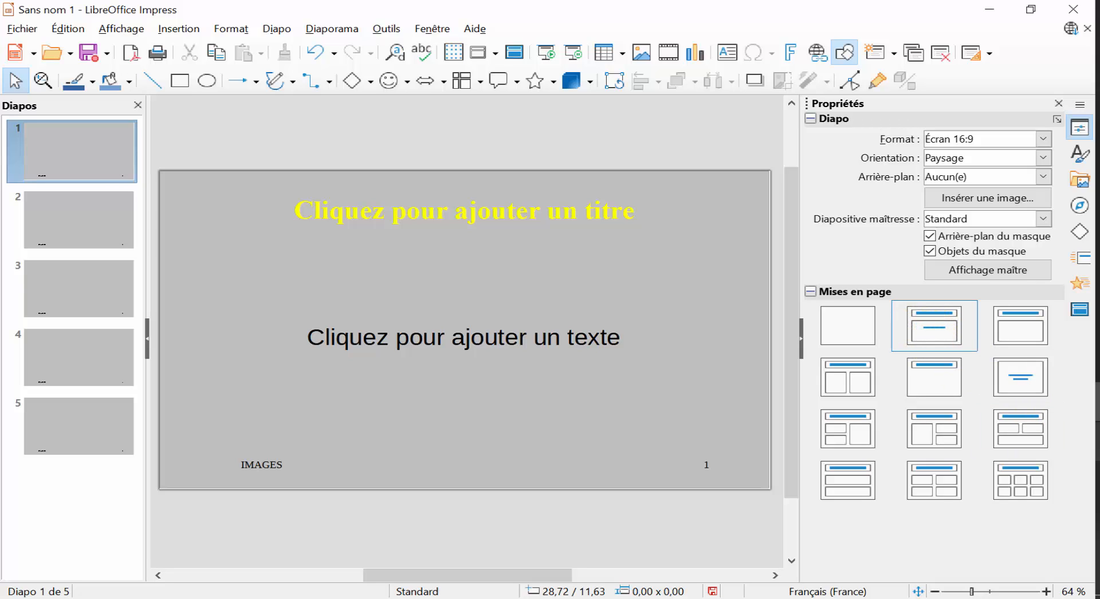
Enter the title "LES IMAGES" and the text "Caractéristiques, Types et Formats" on slide 1.
click(466, 204)
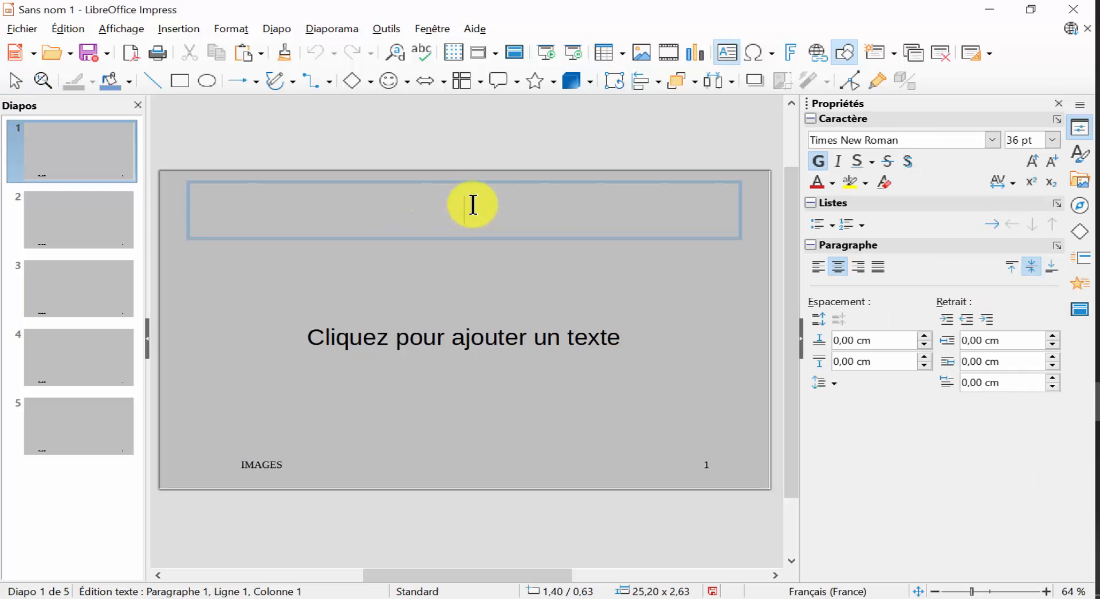
text(LES IMAGES)
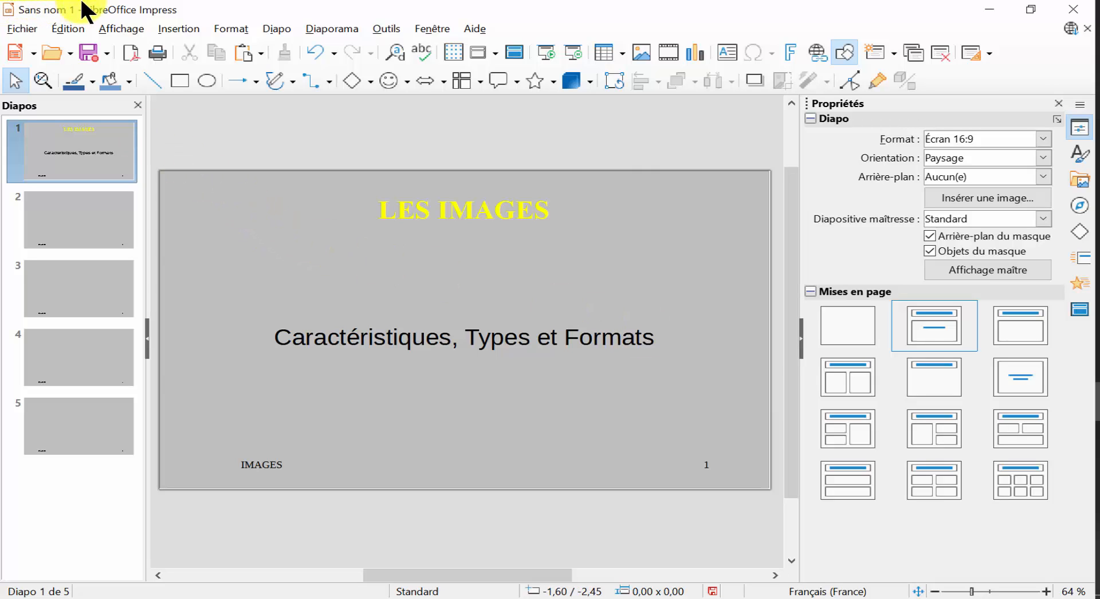
Insert the logo image from the desktop on slide 1 and move it into the slide's upper-right corner.
click(170, 26)
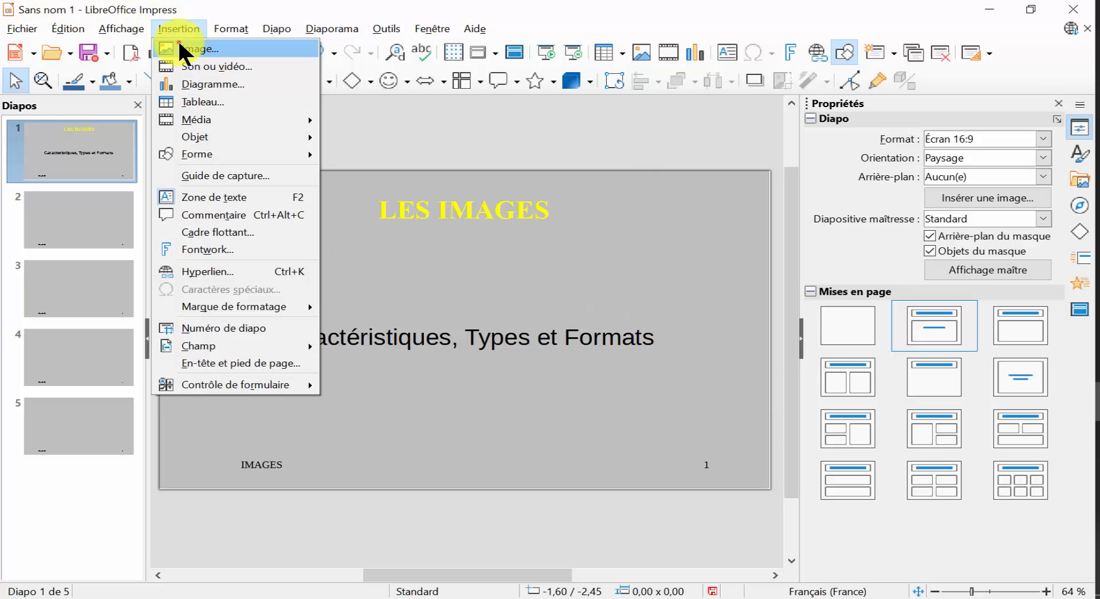
click(179, 43)
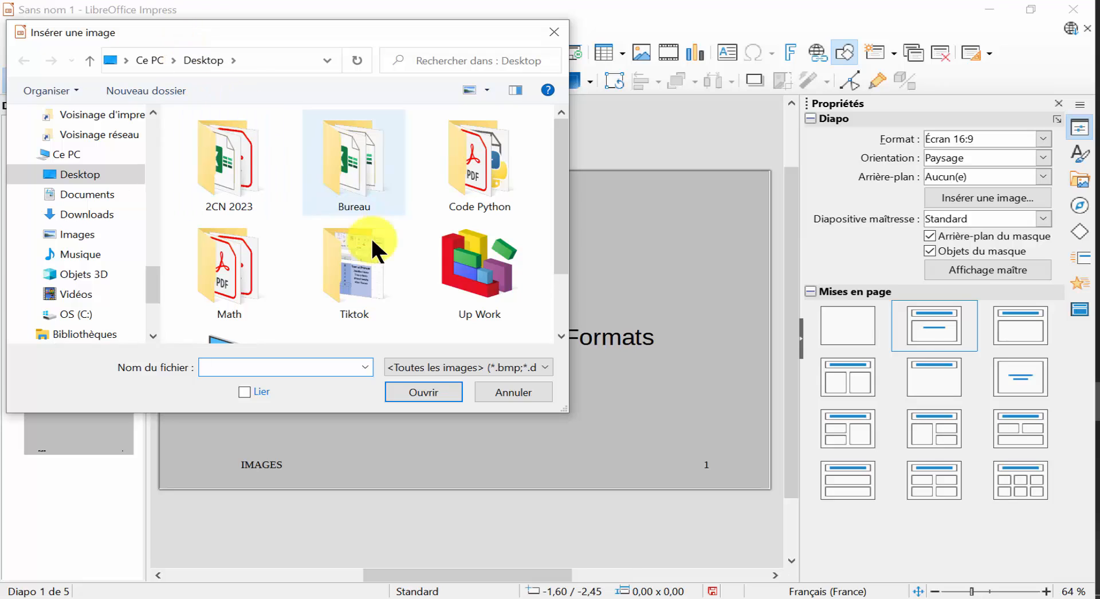
double_click(380, 258)
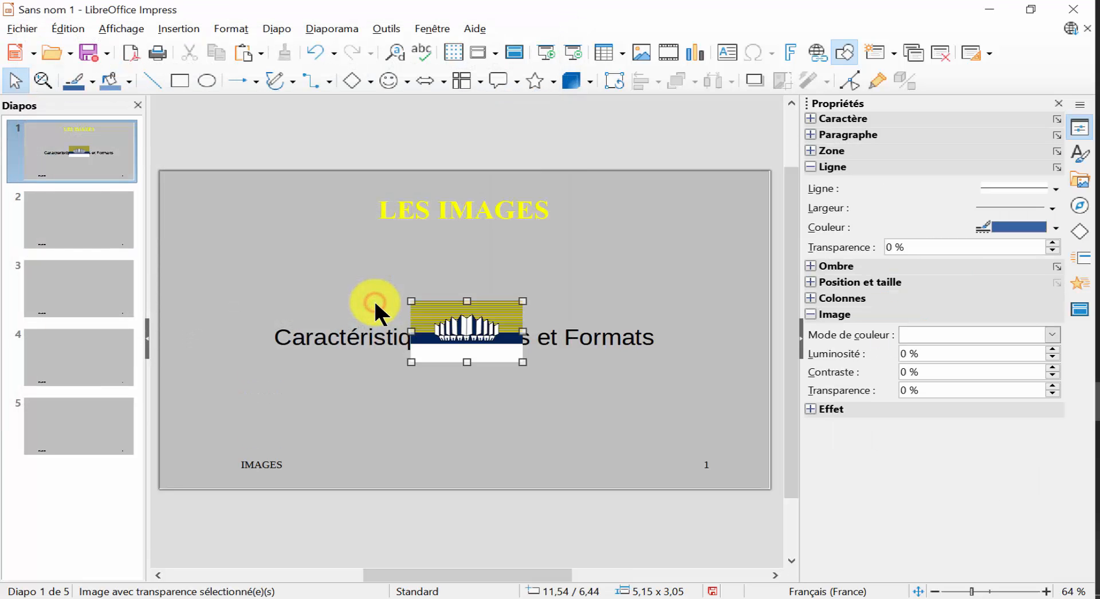
drag(466, 333, 717, 217)
click(710, 295)
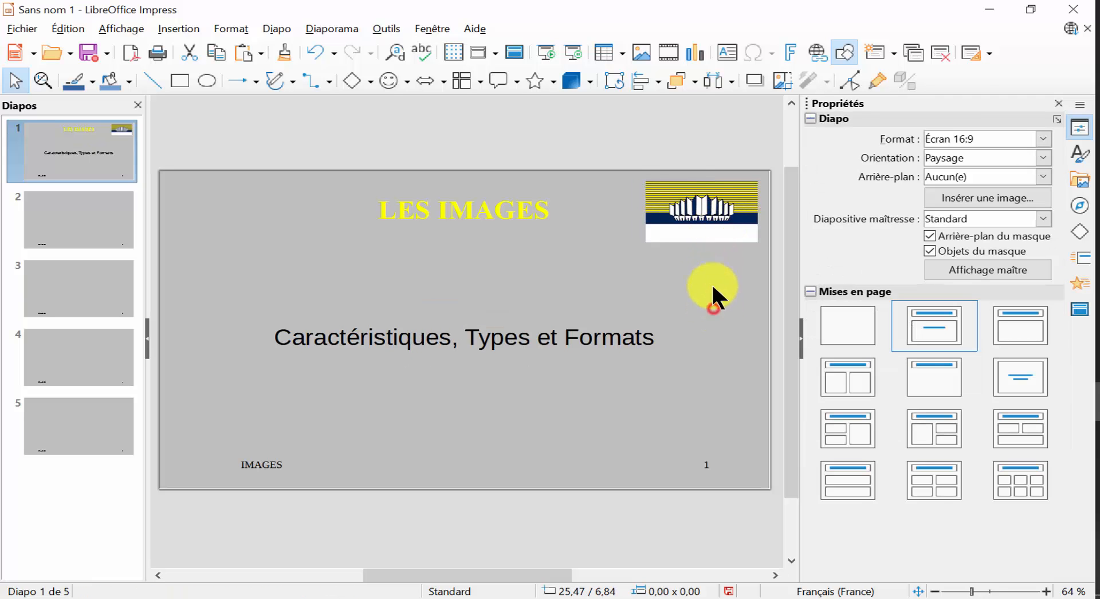
click(710, 218)
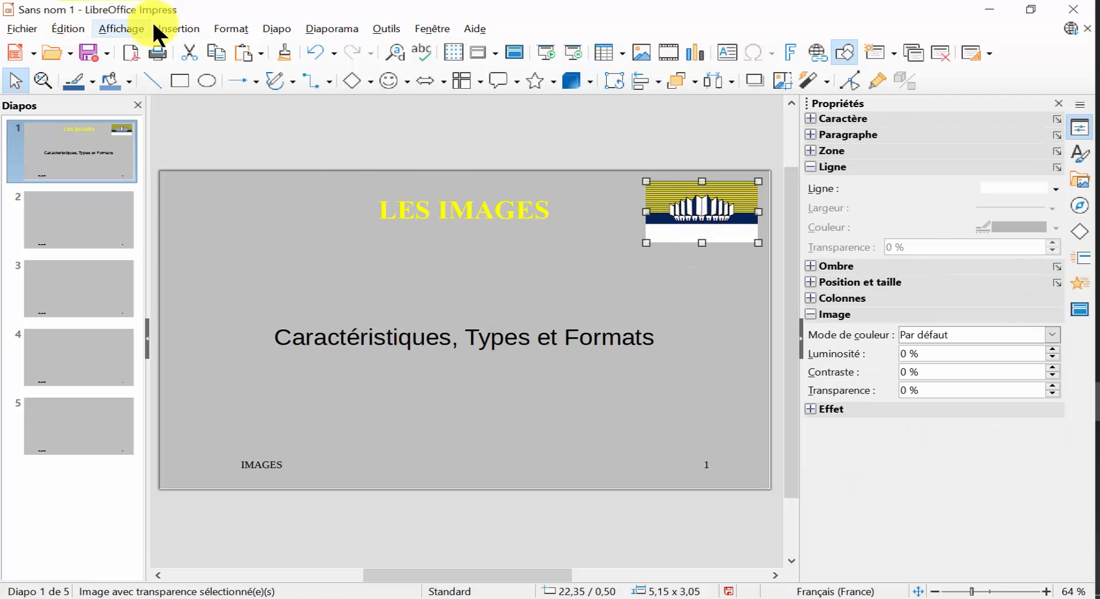
click(179, 29)
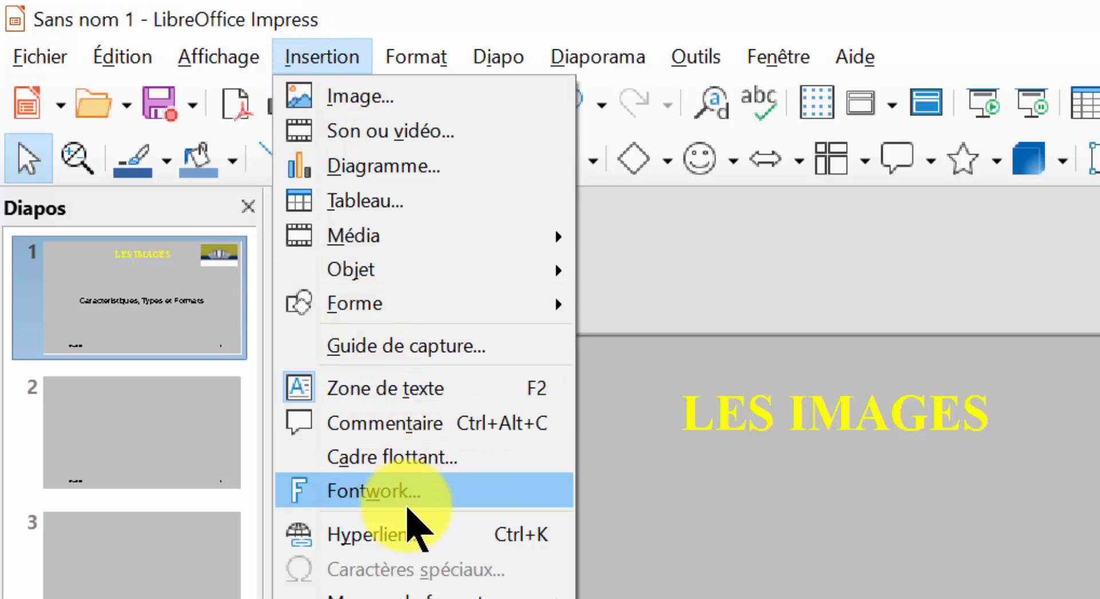
click(408, 544)
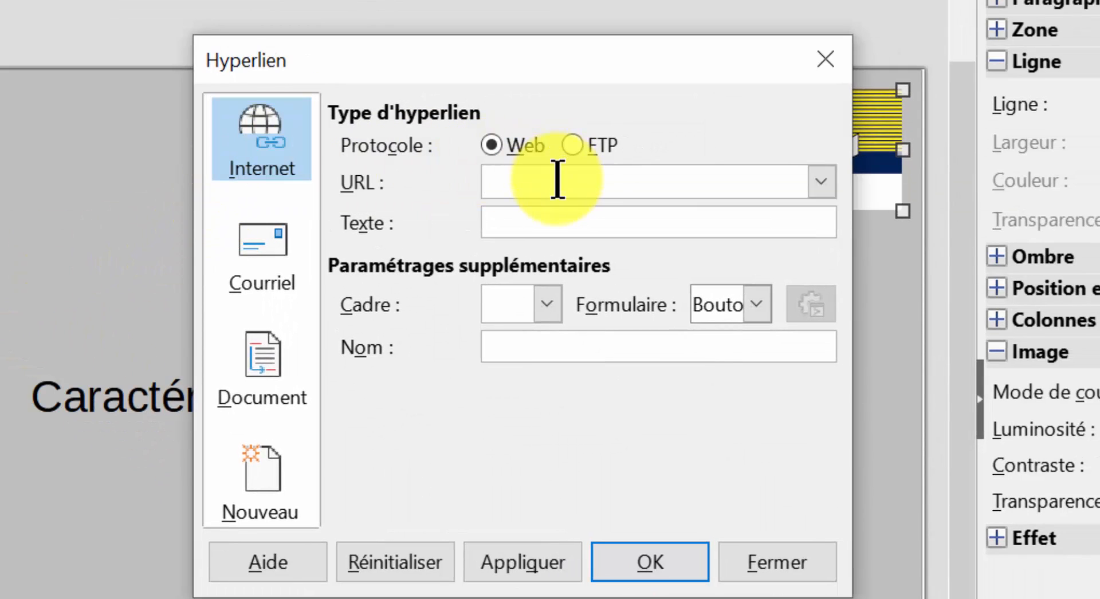
click(506, 189)
text(https://fst.rnu.tn/fr)
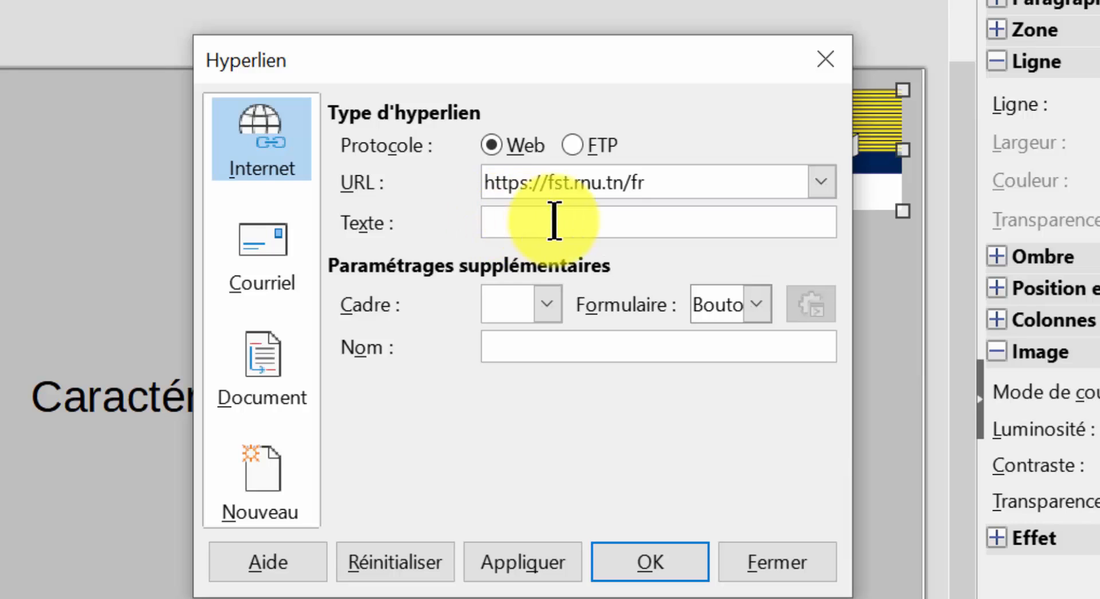
key(Tab)
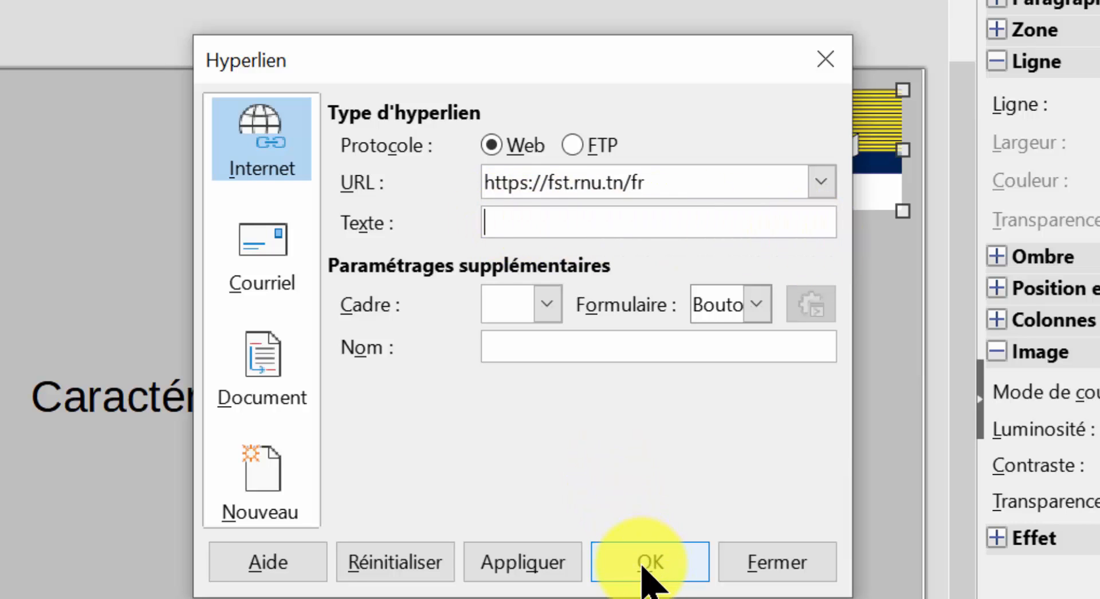
click(523, 570)
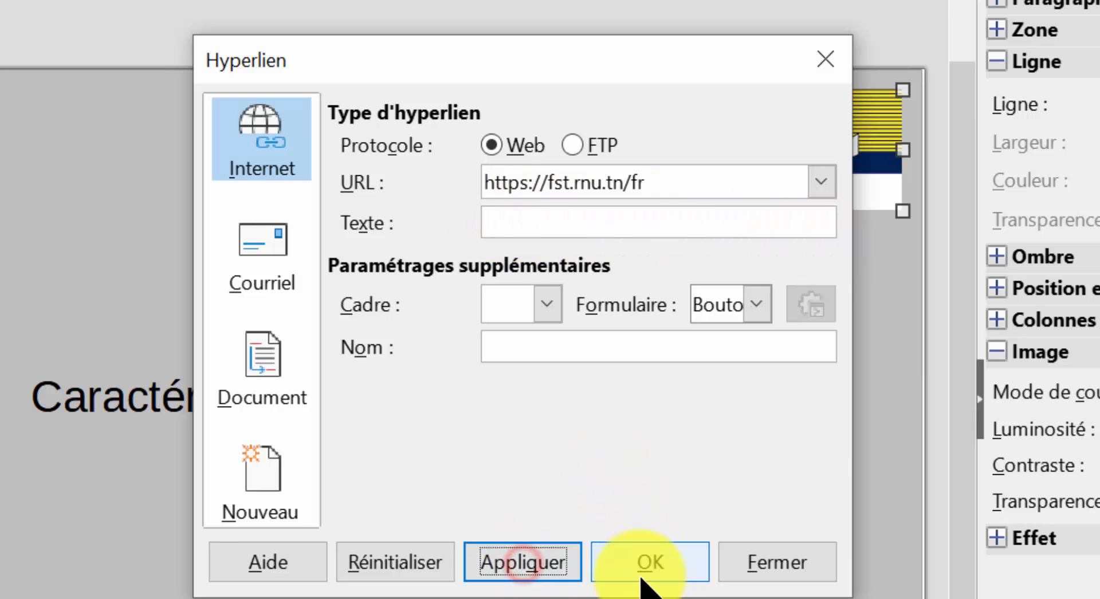
click(640, 569)
click(644, 544)
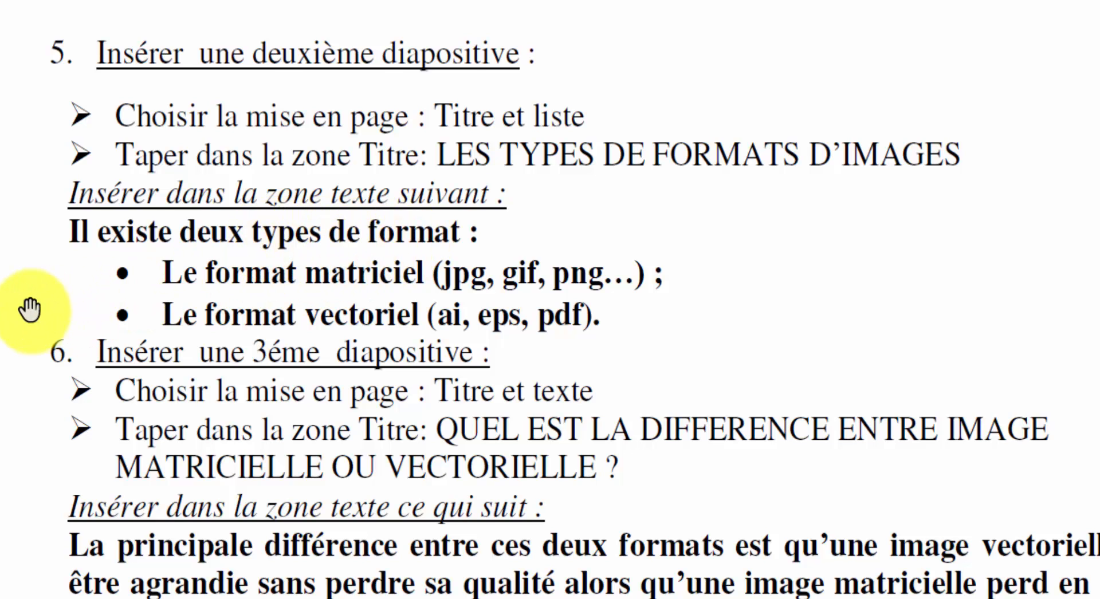
Fill slide 2 with the title "LES TYPES DE FORMATS D'IMAGES" and the text on the two format types copied from the PDF worksheet.
scroll(30, 309, down, 1)
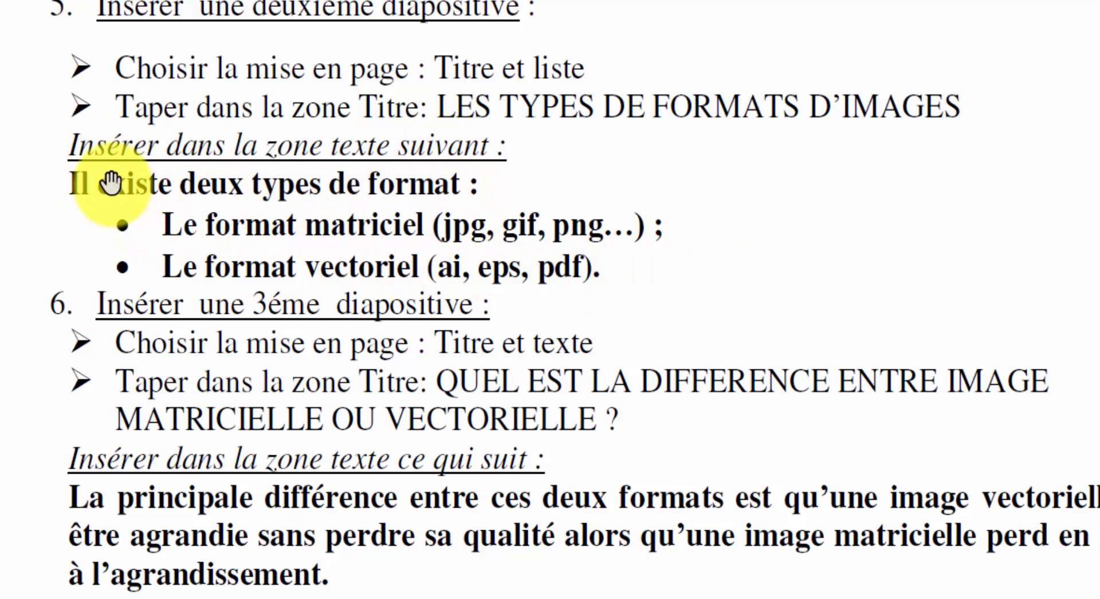
drag(69, 184, 662, 279)
key(ctrl+c)
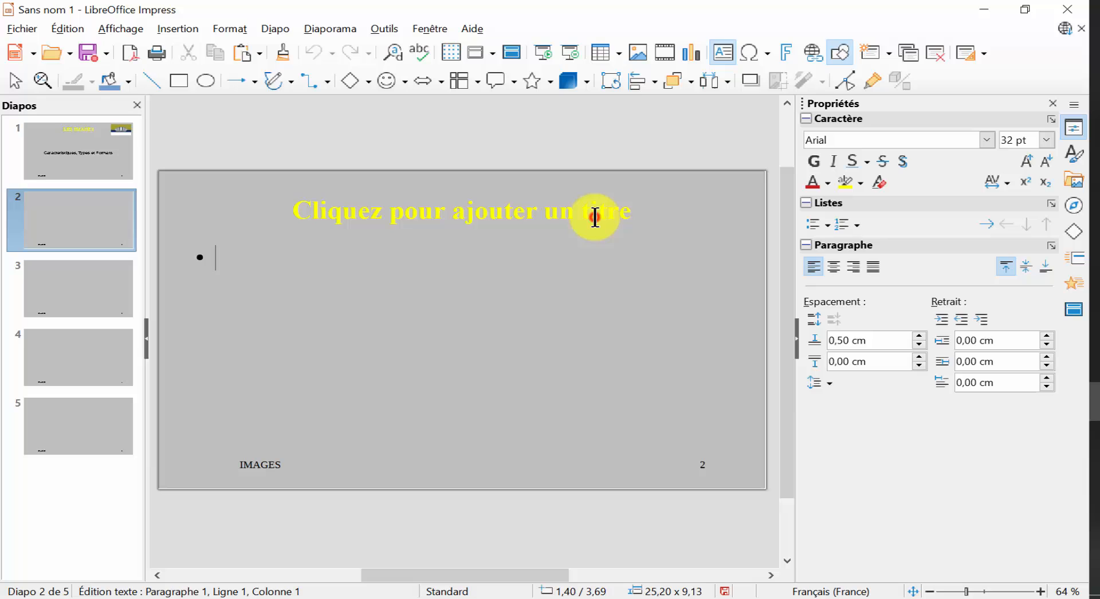
click(582, 213)
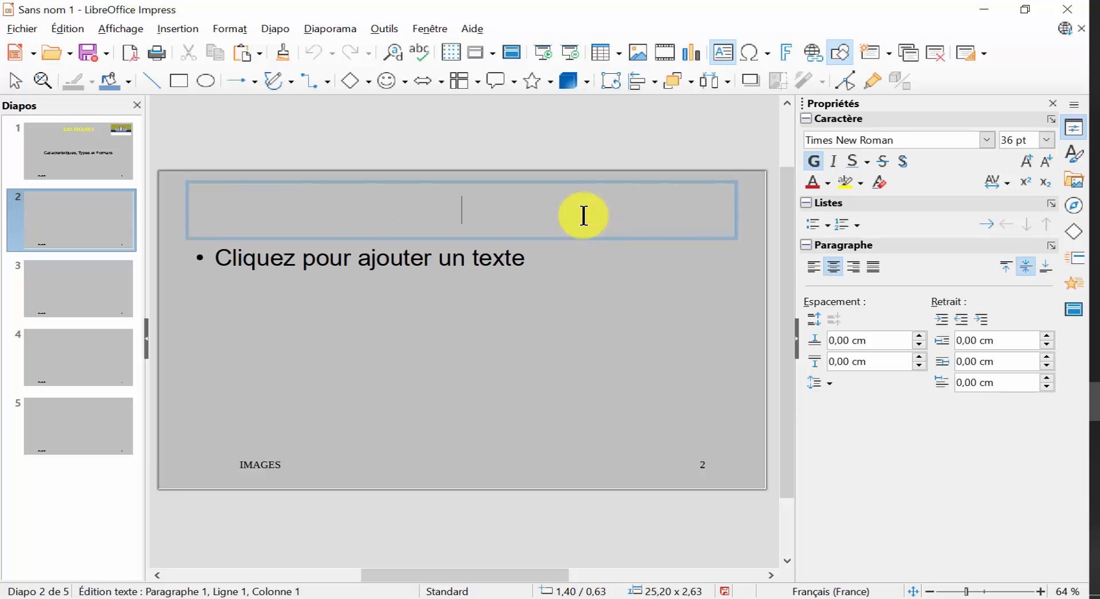
text(LES TYPES DE FORMATS D'IMAGES)
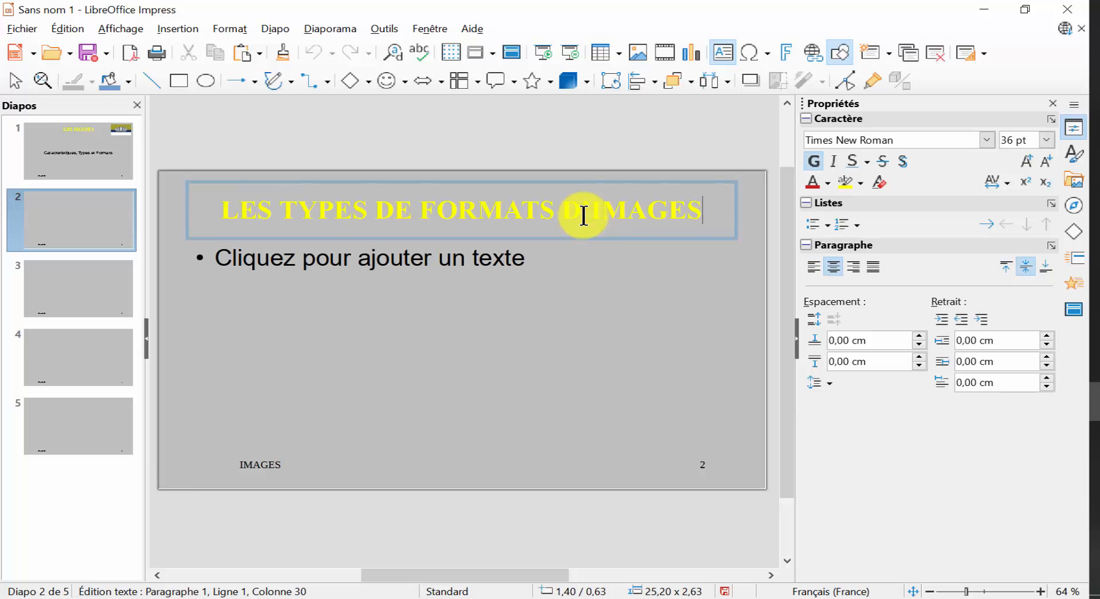
click(343, 261)
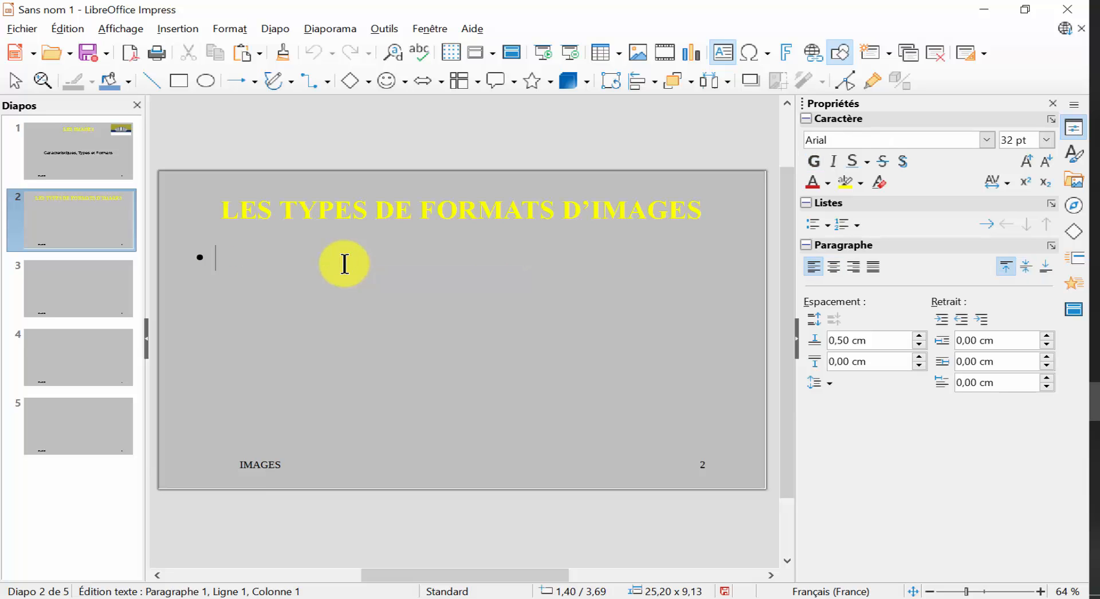
key(ctrl+v)
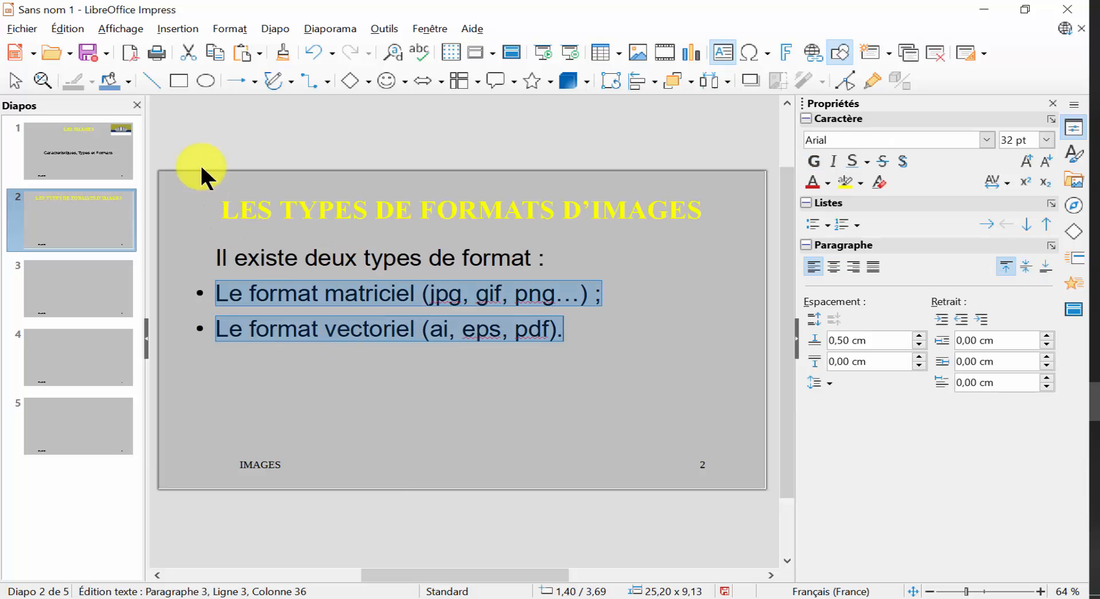
click(212, 28)
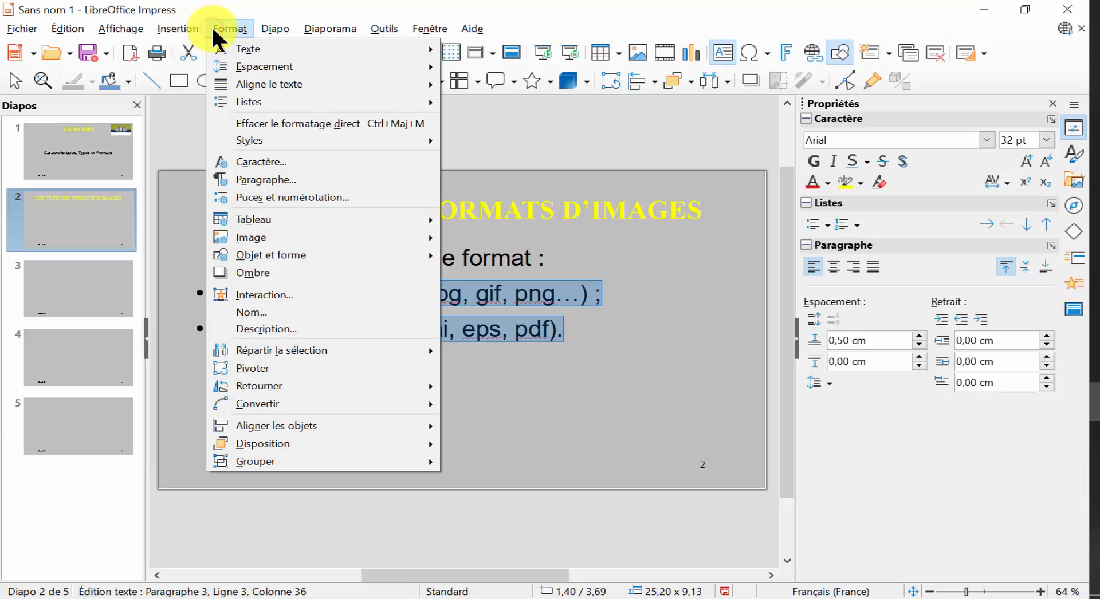
mouse_move(243, 101)
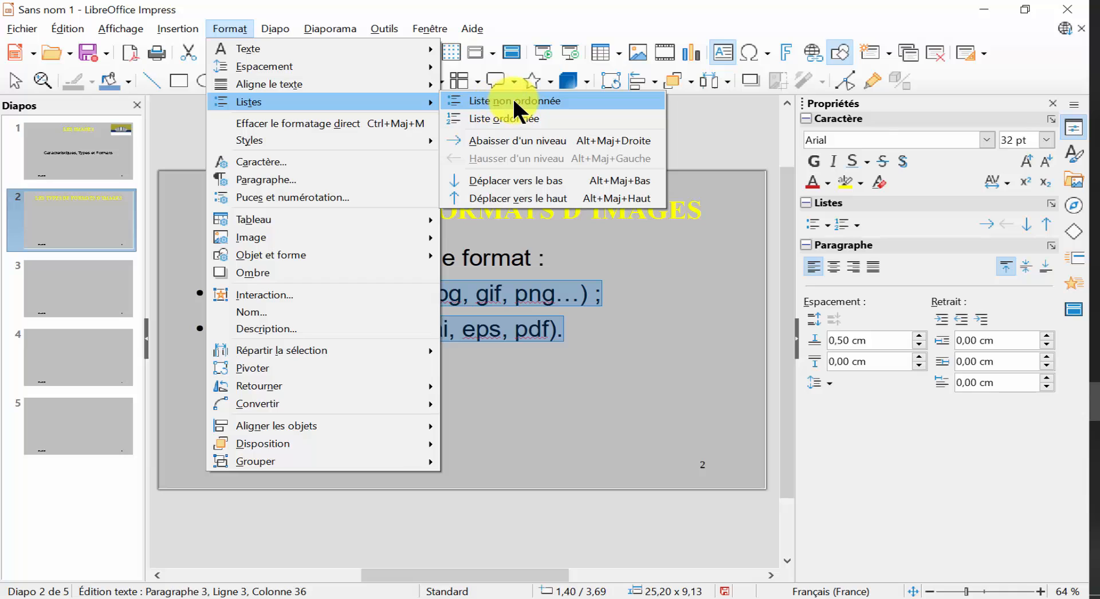
click(593, 399)
click(535, 429)
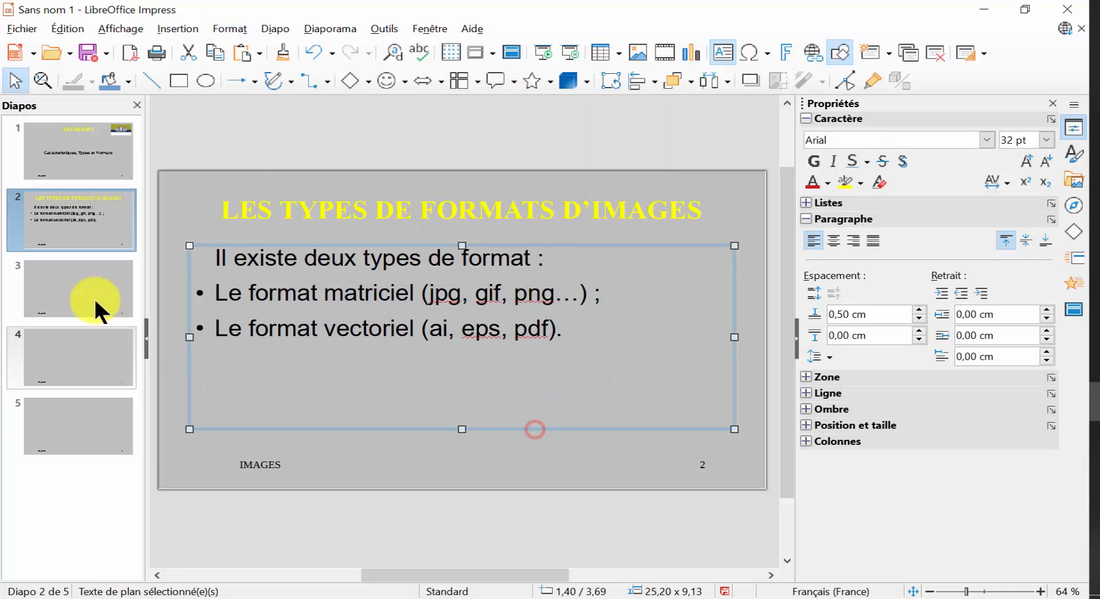
Fill slide 3 with the title "QUEL EST LA DIFFERENCE ENTRE IMAGE MATRICIELLE OU VECTORIELLE ?" and the worksheet's explanatory text.
click(89, 275)
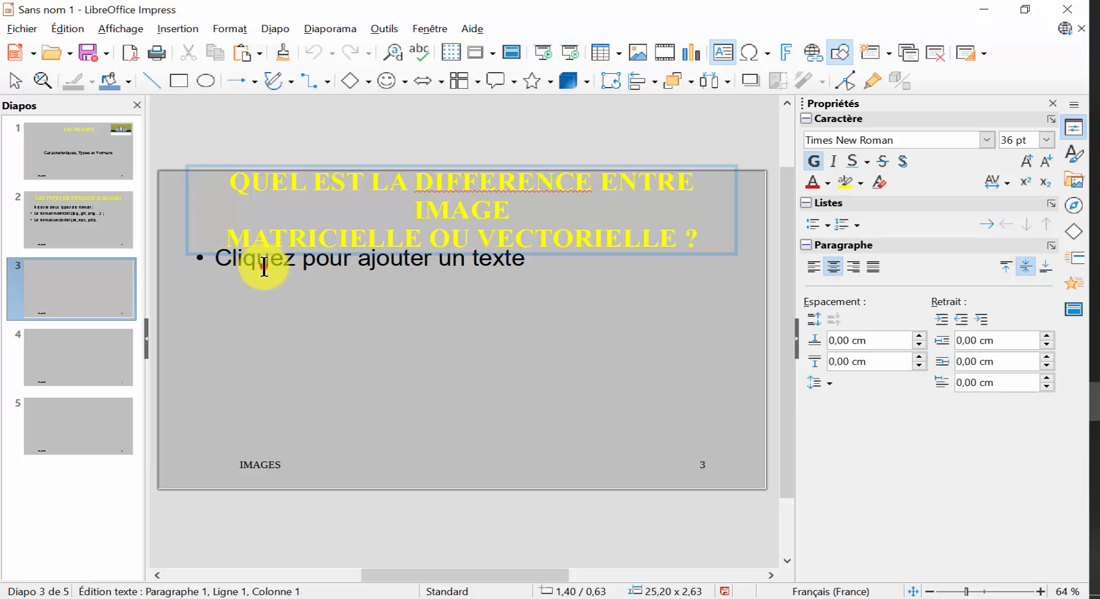
click(262, 264)
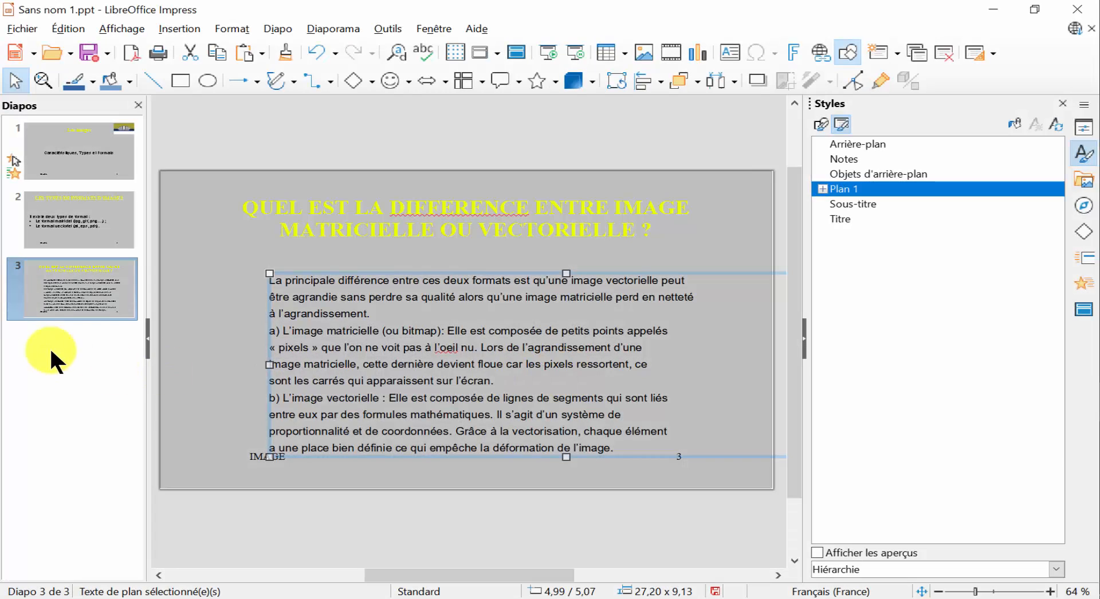
Add a new slide after slide 3 and consult the PDF worksheet's instructions for the fourth slide's title and table.
right_click(72, 294)
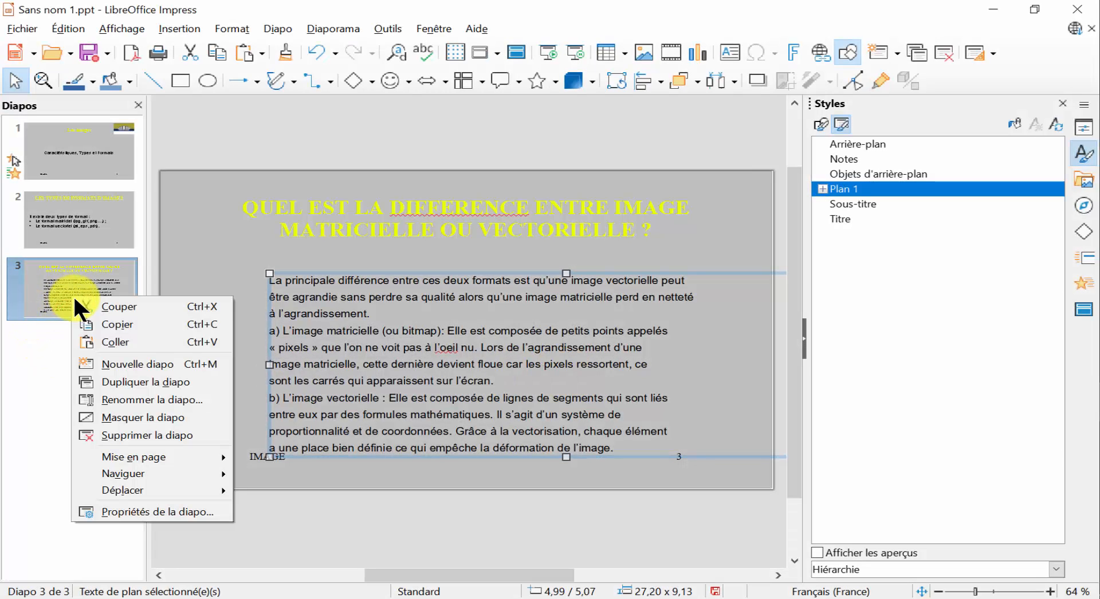
click(122, 362)
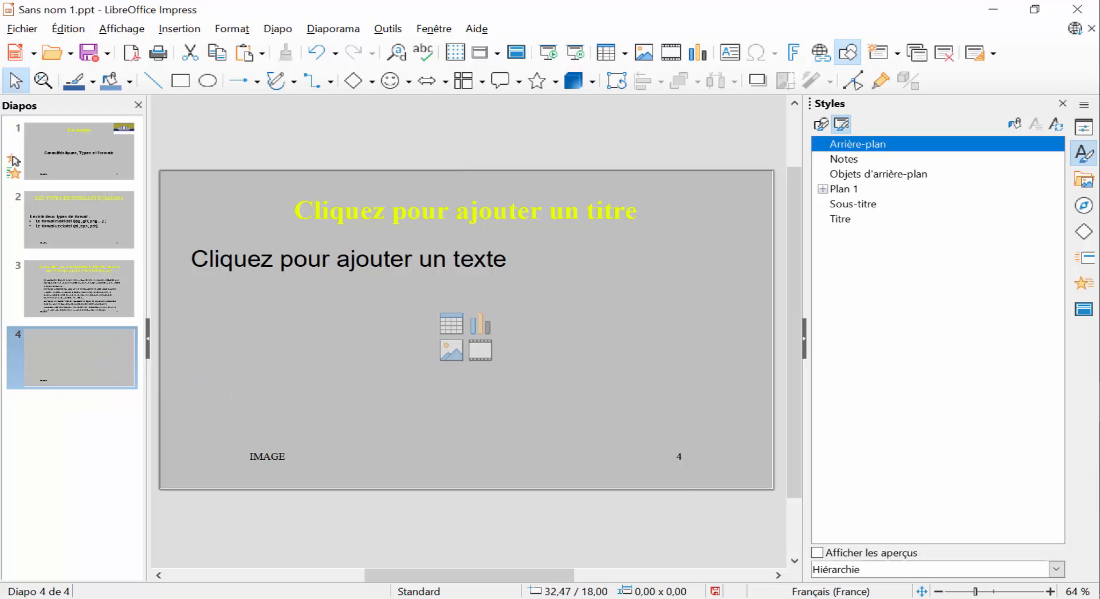
key(alt+Tab)
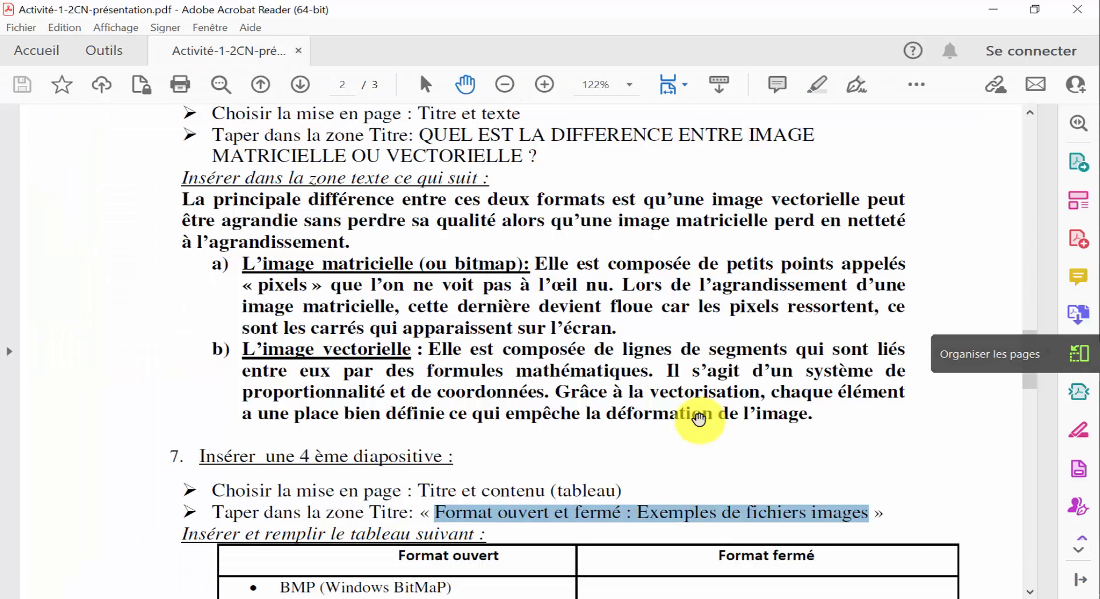
scroll(693, 424, down, 3)
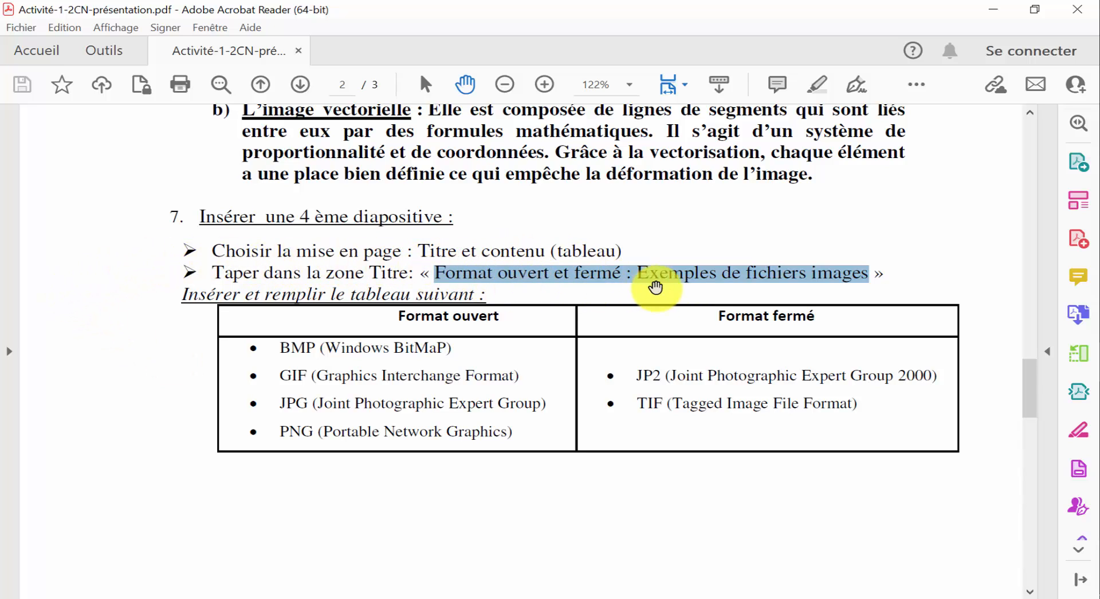
key(alt+Tab)
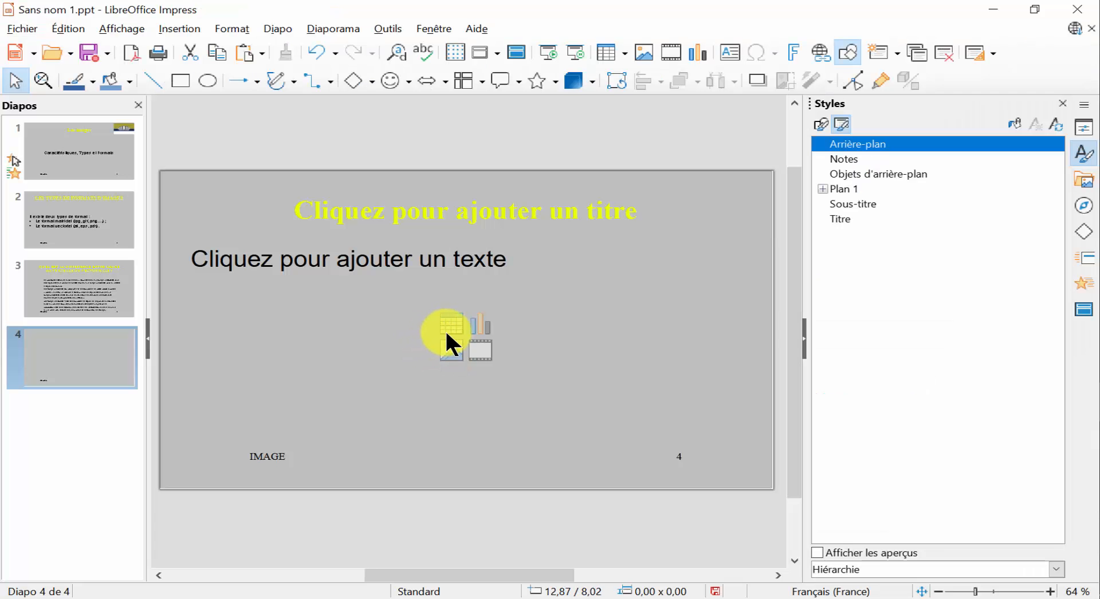
Insert a table with 2 columns and 2 rows in the content area of slide 4.
click(447, 322)
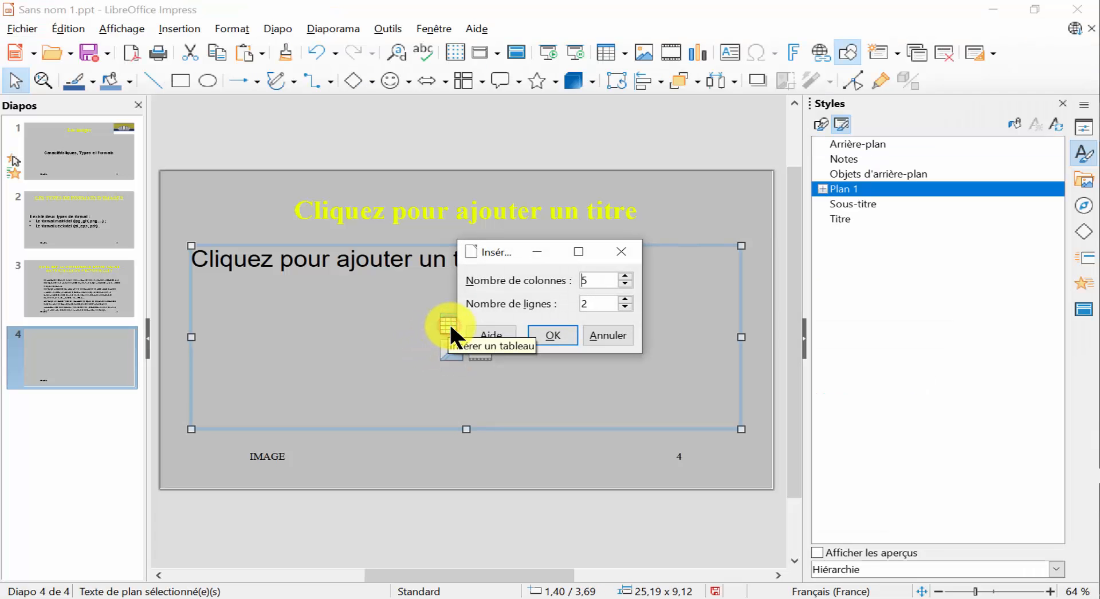
click(624, 286)
click(624, 285)
click(624, 286)
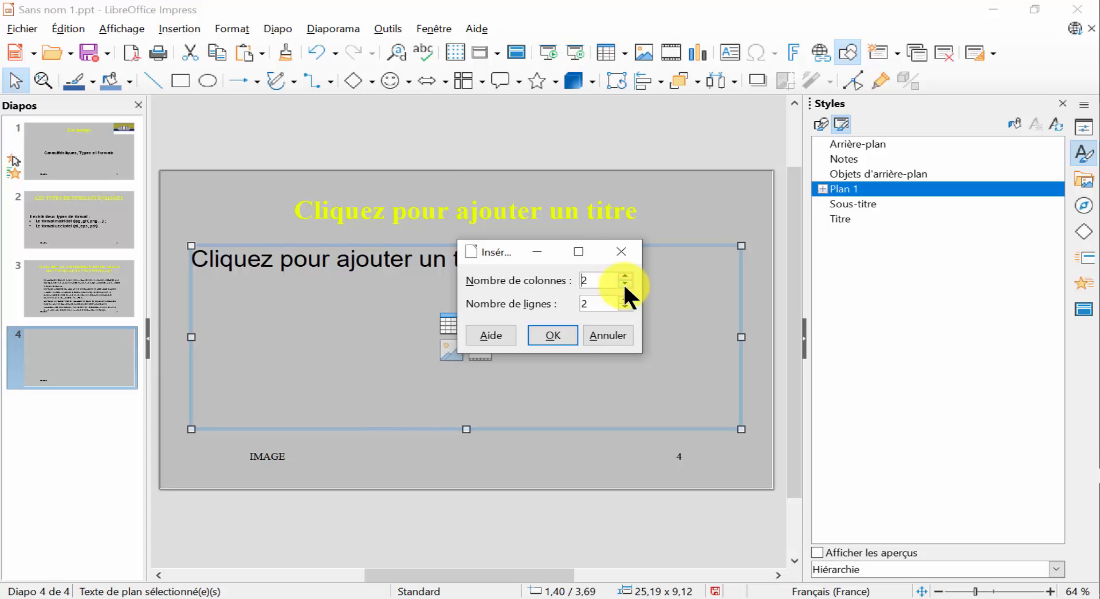
click(562, 333)
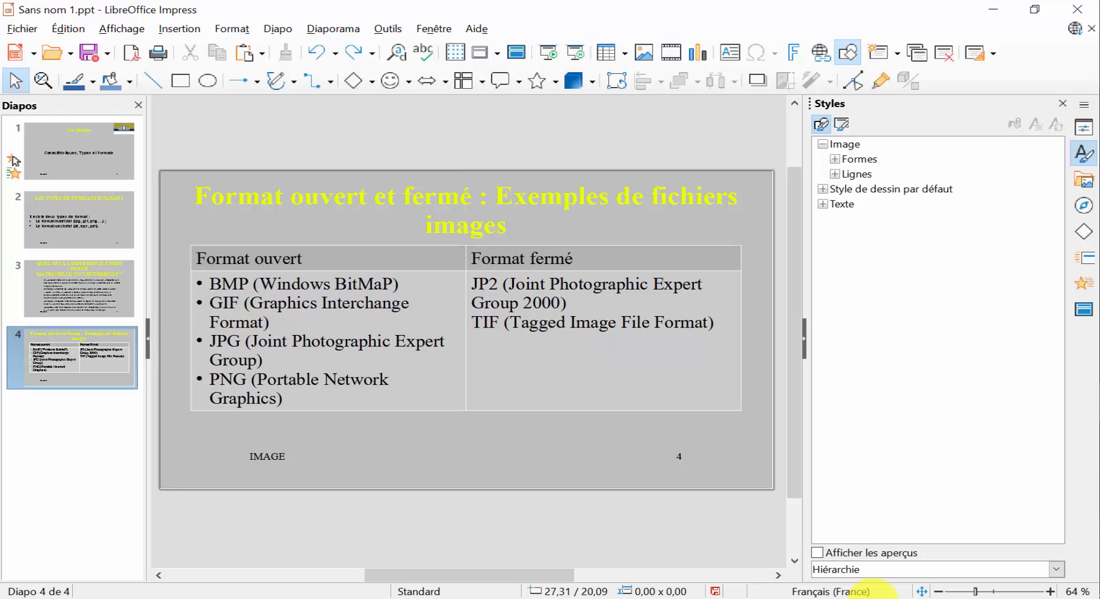
Switch to the PDF worksheet and read the instructions for the fifth slide's title, pie chart and values.
key(alt+Tab)
scroll(827, 405, down, 7)
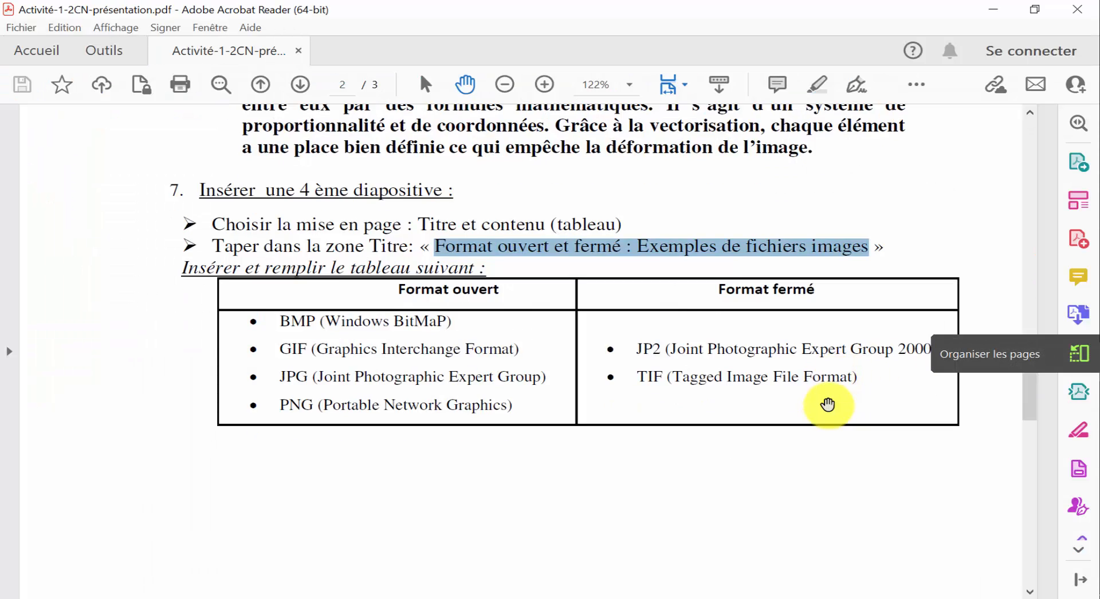
scroll(827, 405, down, 5)
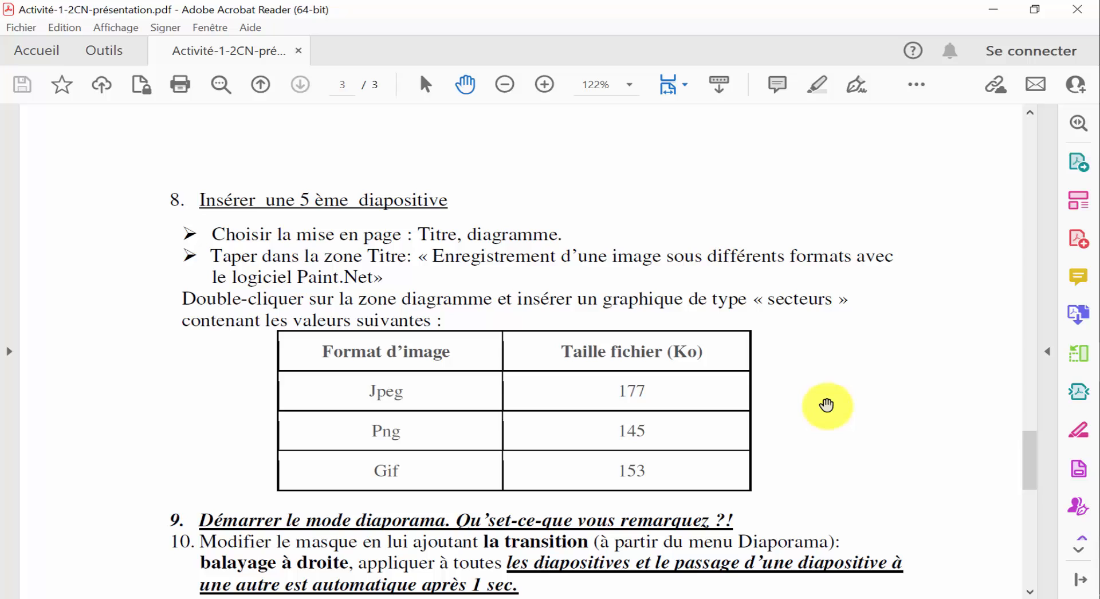
scroll(827, 404, down, 1)
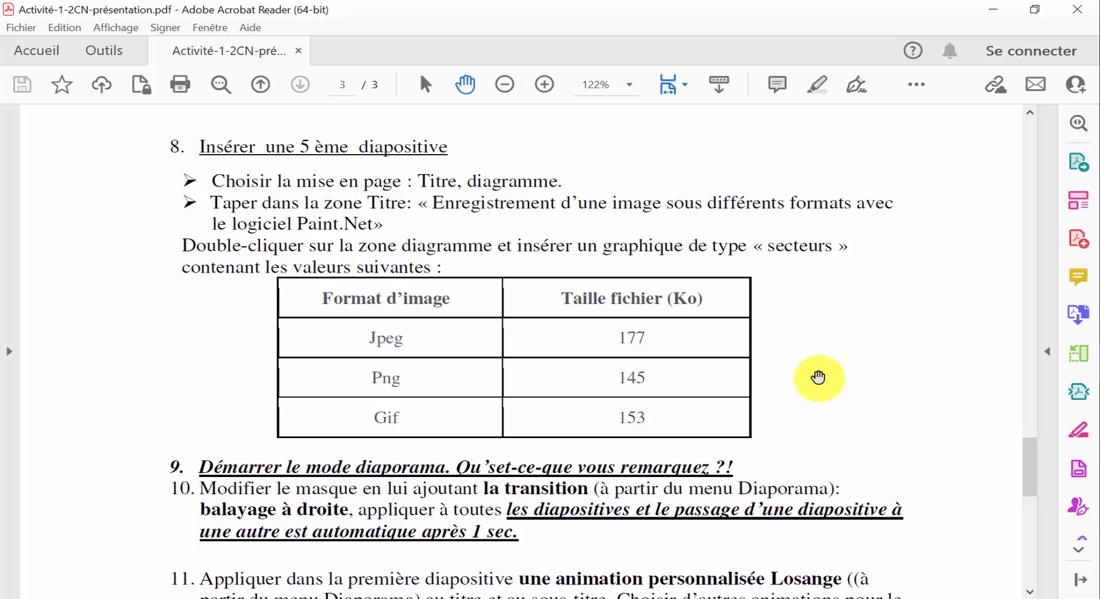
Switch back to the Impress presentation, add a new slide after slide 4 and insert a chart in its content area.
click(1099, 406)
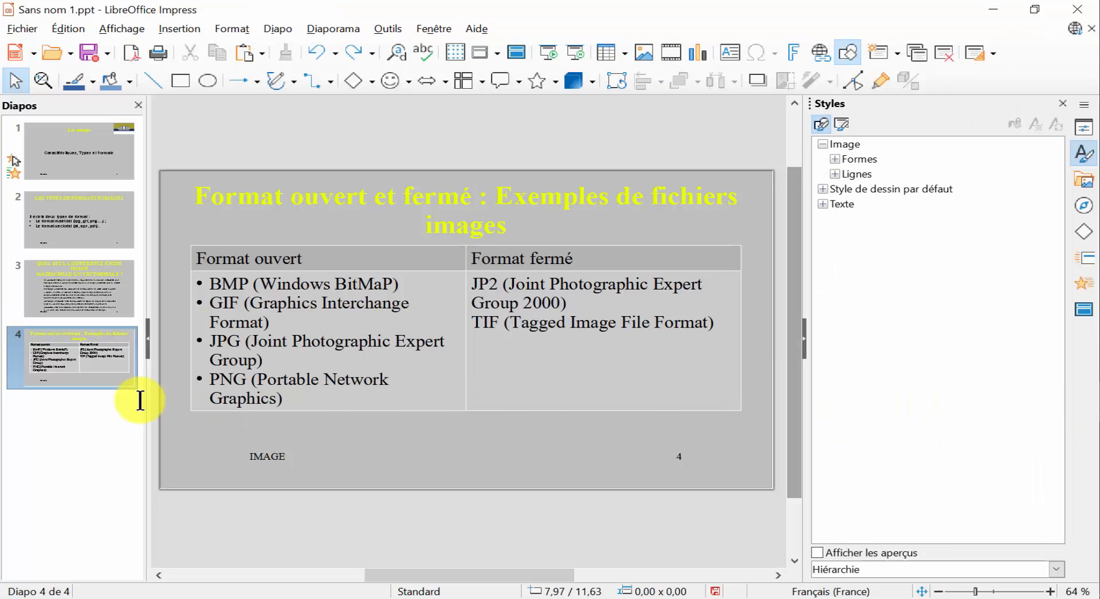
right_click(61, 356)
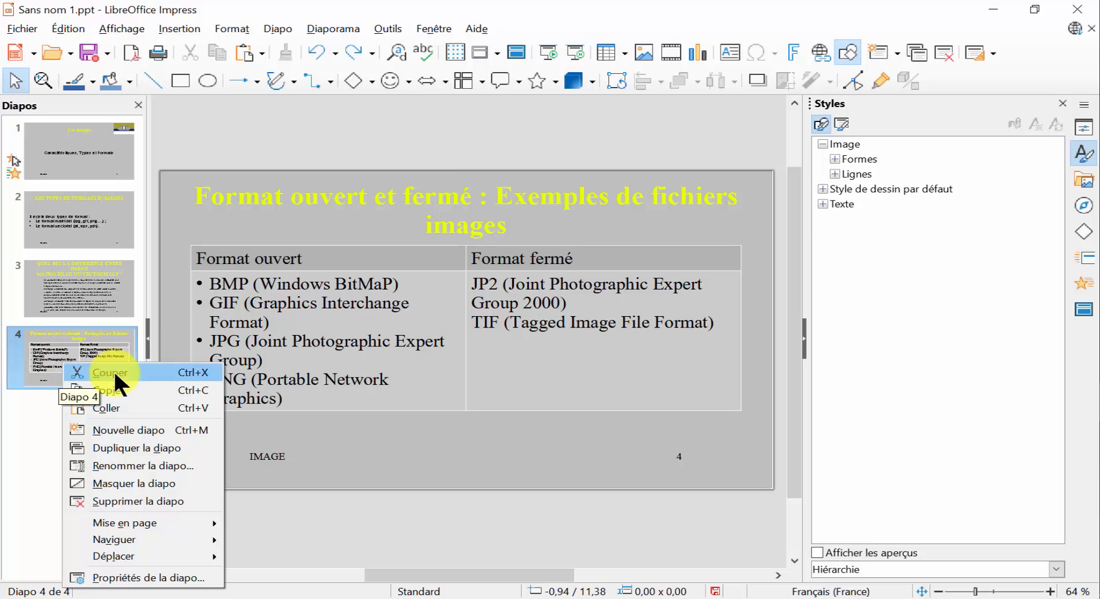
click(127, 429)
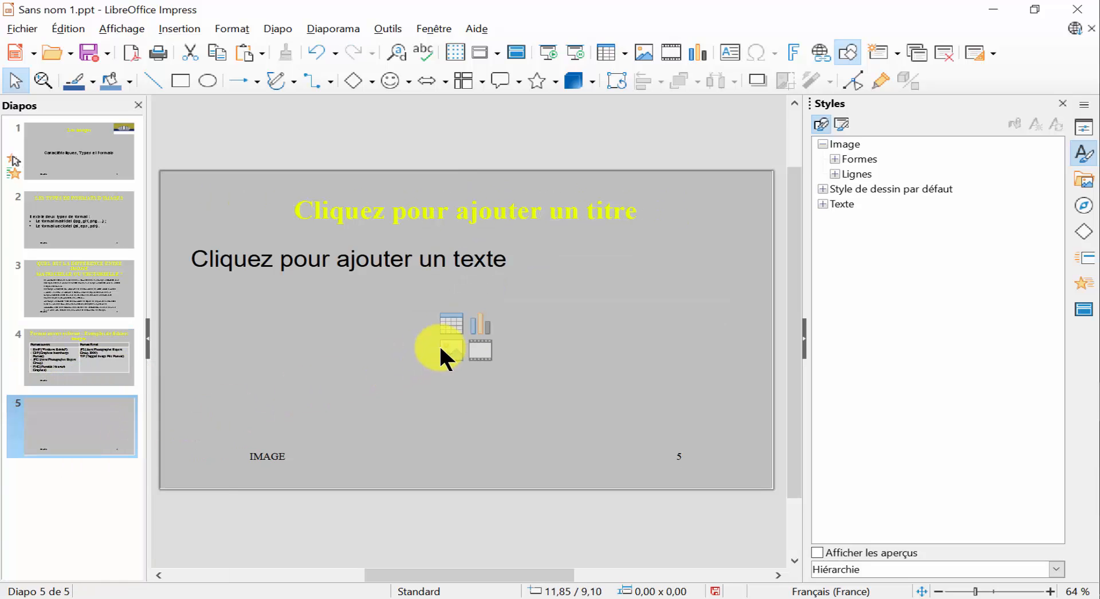
click(487, 326)
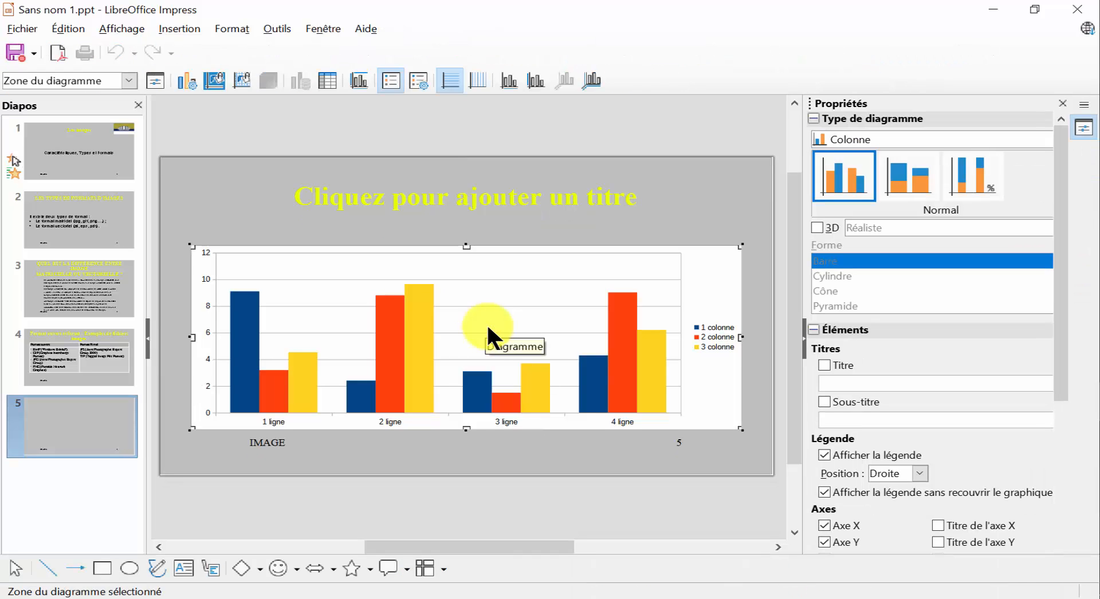
Change the chart on slide 5 to the Secteur type with the Normal variant.
click(487, 329)
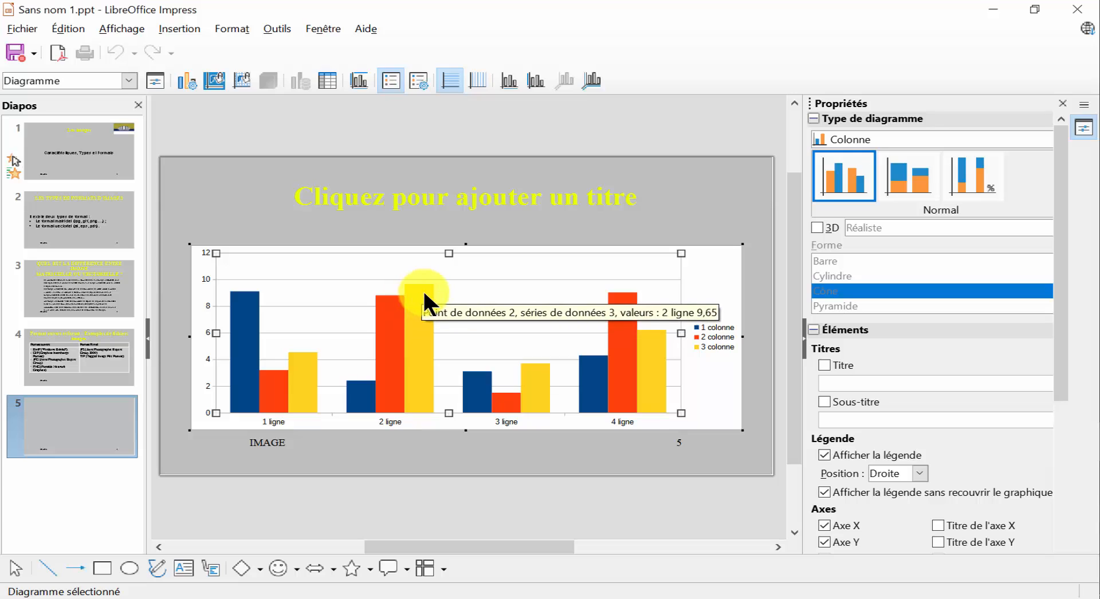
right_click(423, 291)
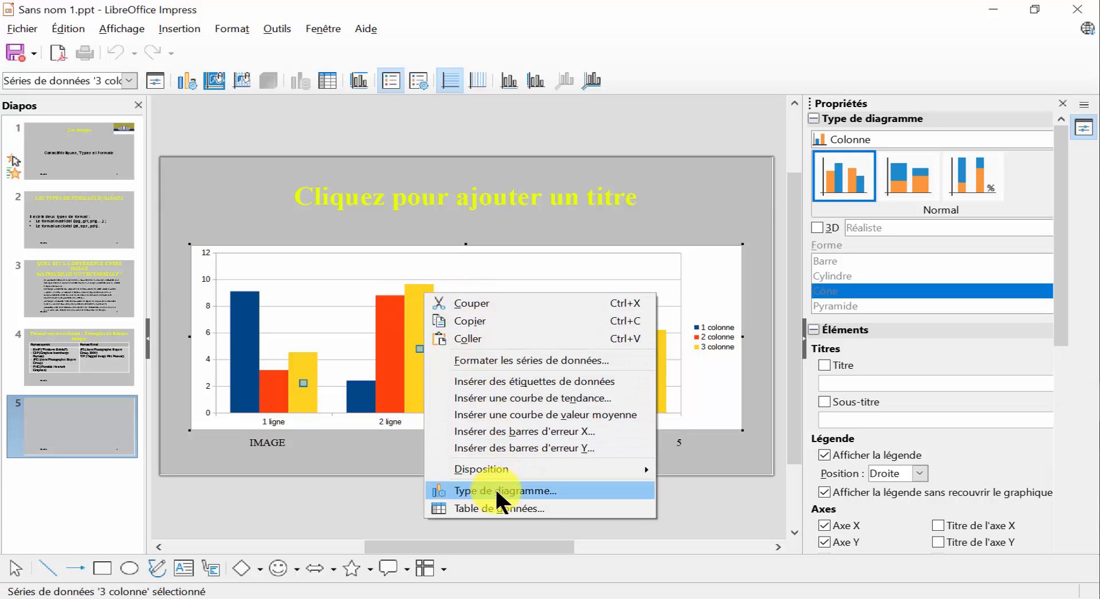
click(530, 492)
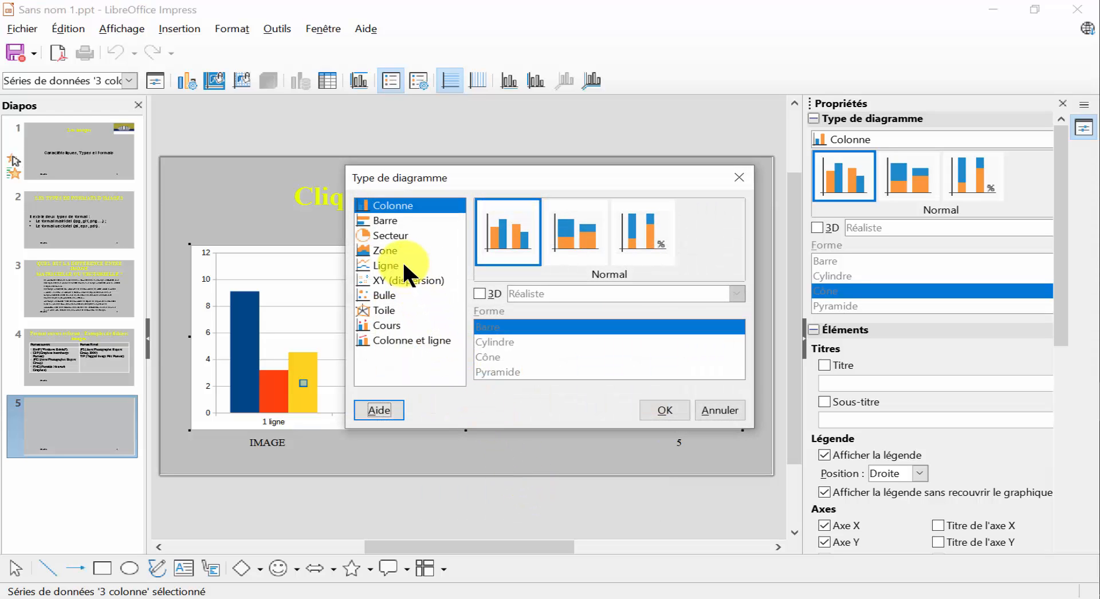
click(397, 233)
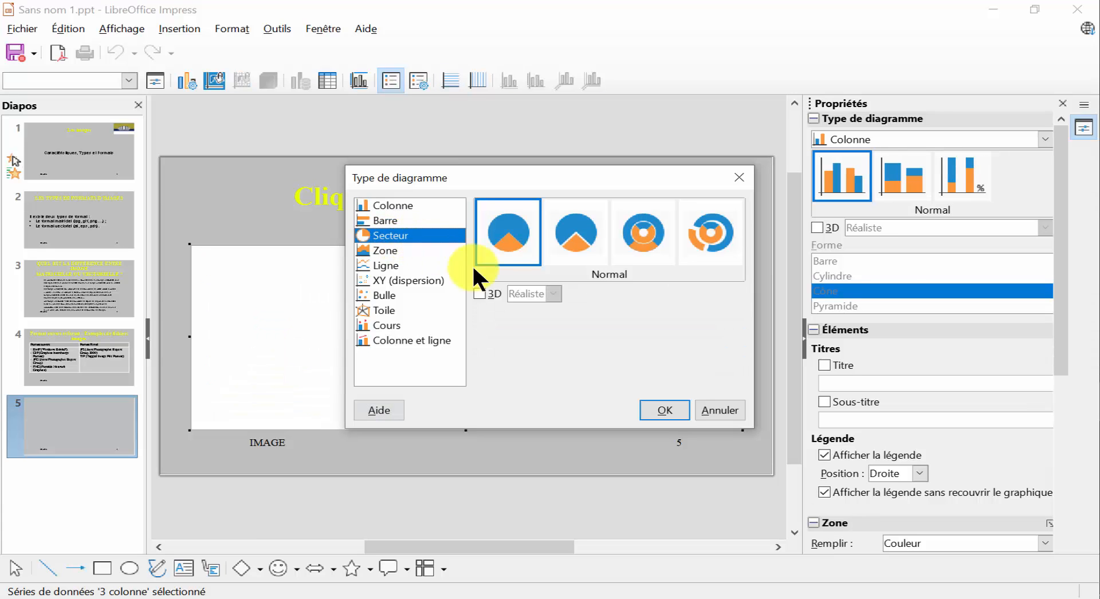
click(663, 410)
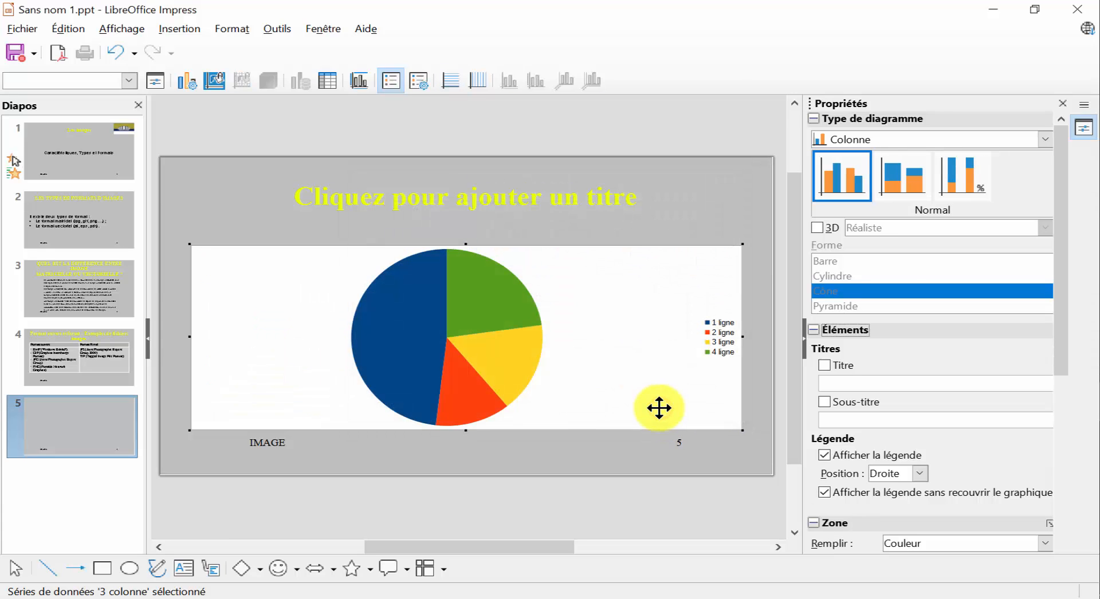
Reduce the pie chart's data table to one value series and three rows, with jpeg and 177 in the first row.
right_click(580, 337)
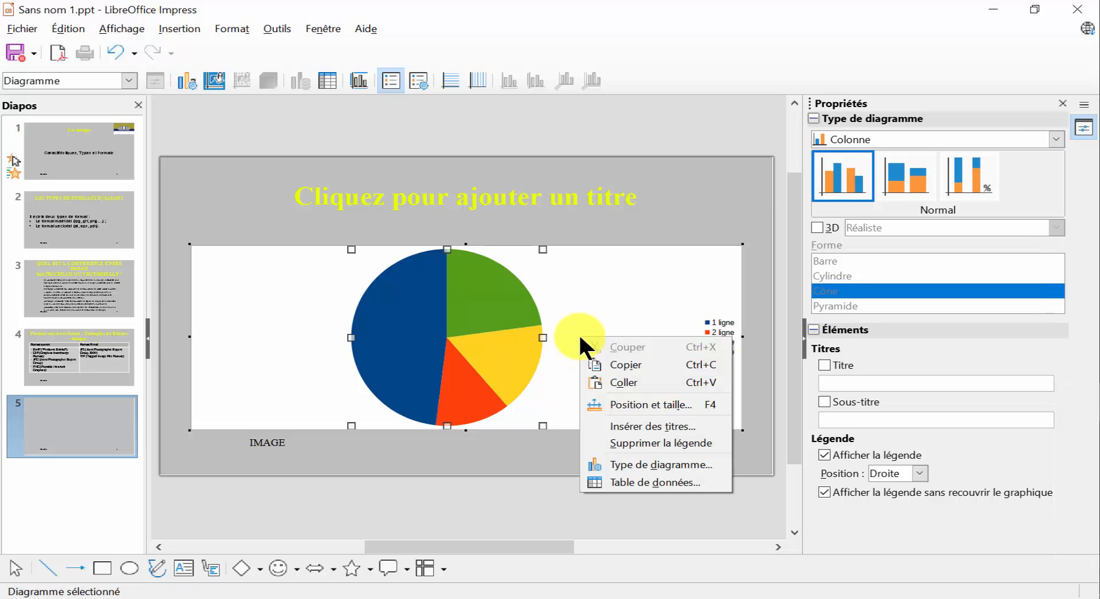
click(632, 482)
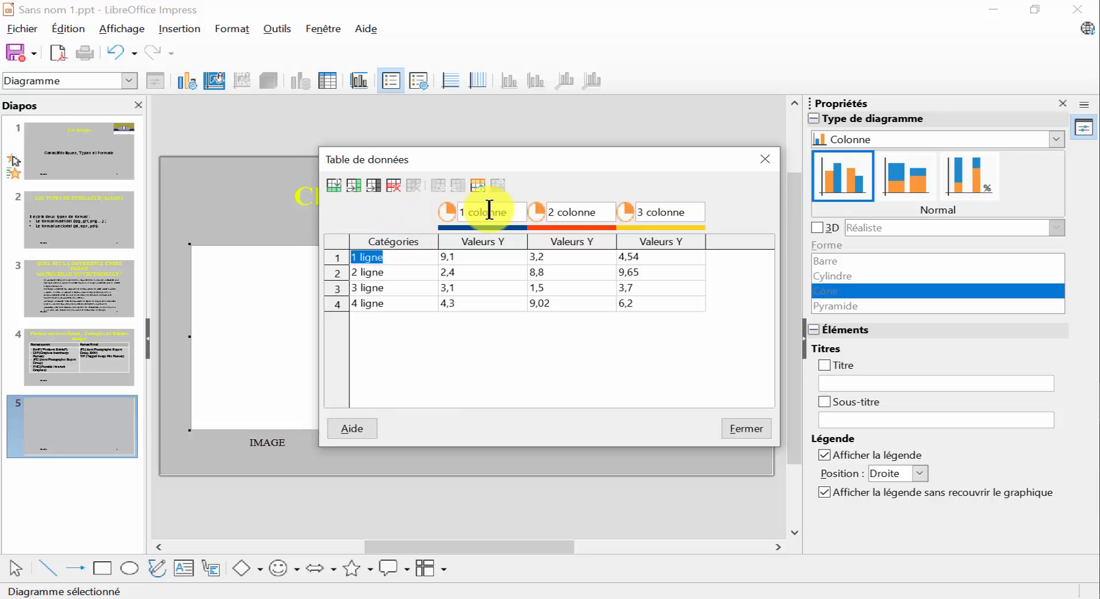
click(466, 241)
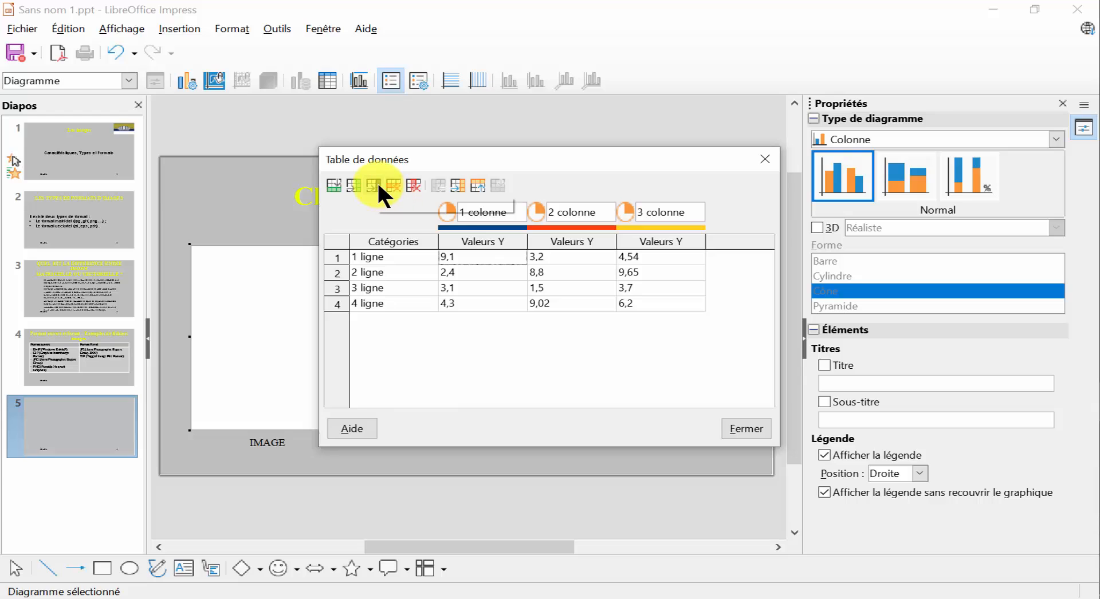
click(412, 185)
click(412, 185)
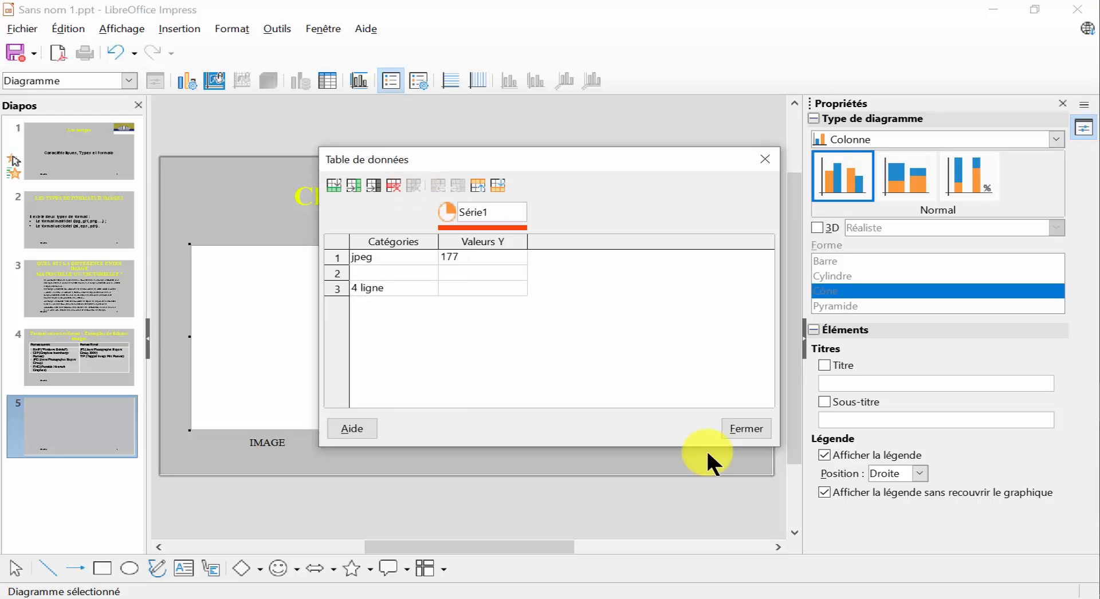
Fill the second row of the chart's data table with category png and value 145.
text(png)
key(Tab)
text(15)
key(BackSpace)
text(45)
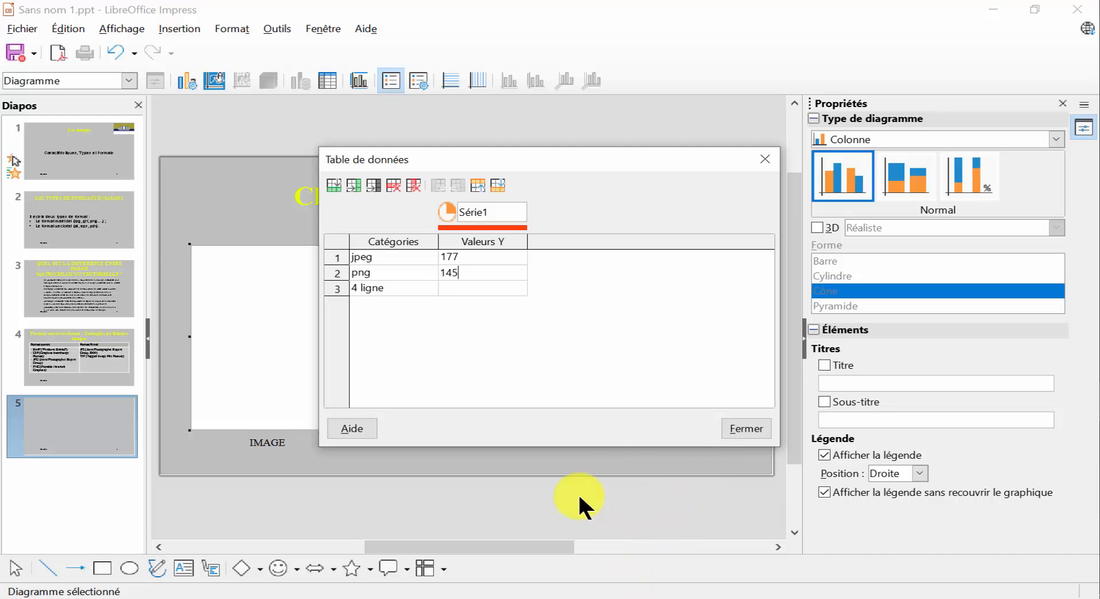
Replace the third category in the chart's data table with gif, give it the value 153 and close the table.
click(382, 285)
drag(390, 288, 350, 292)
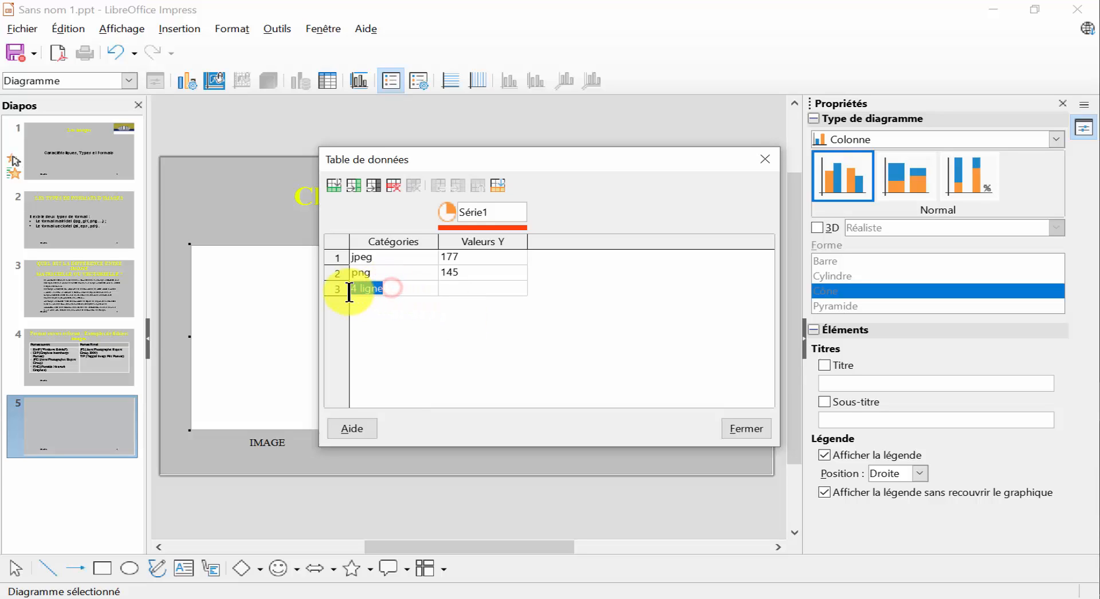
key(BackSpace)
text(gig)
text(f)
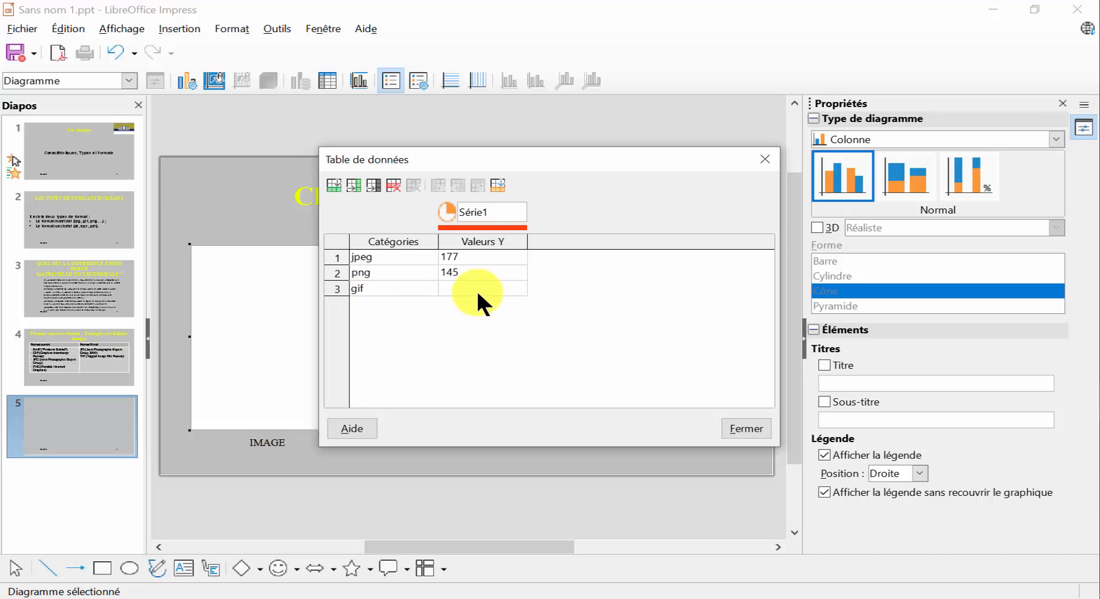
click(476, 289)
text(153)
click(753, 427)
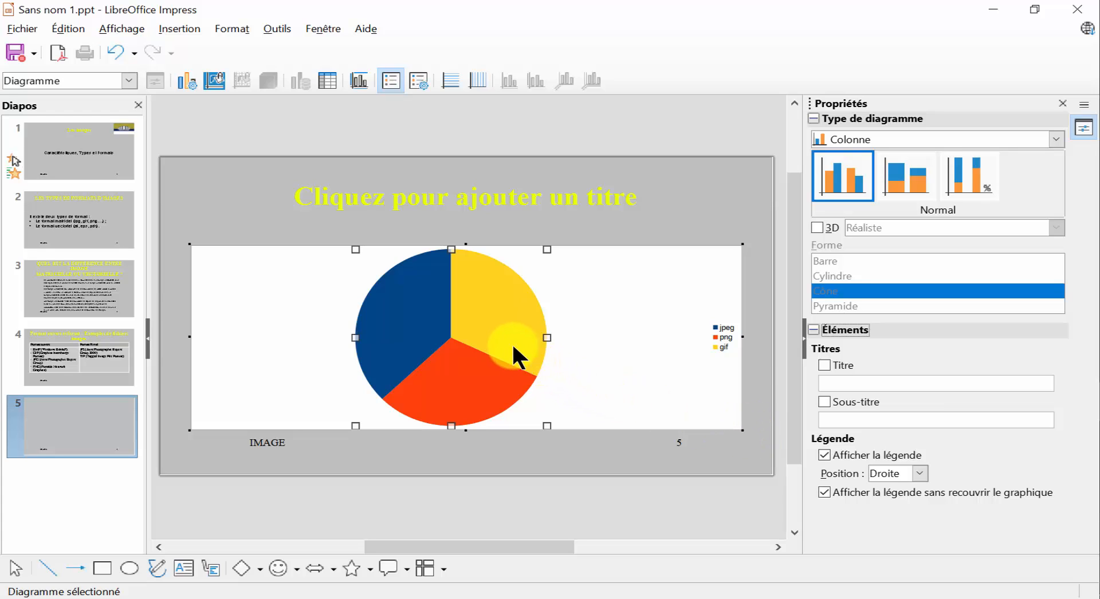
Add data labels to the pie chart's slices and leave chart editing.
right_click(491, 330)
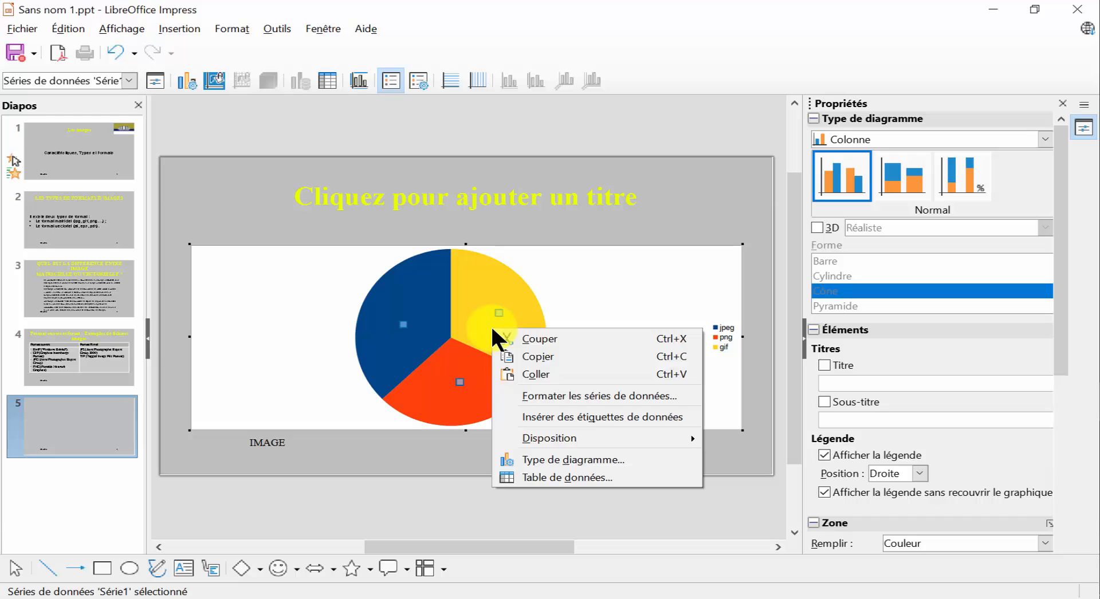
click(588, 410)
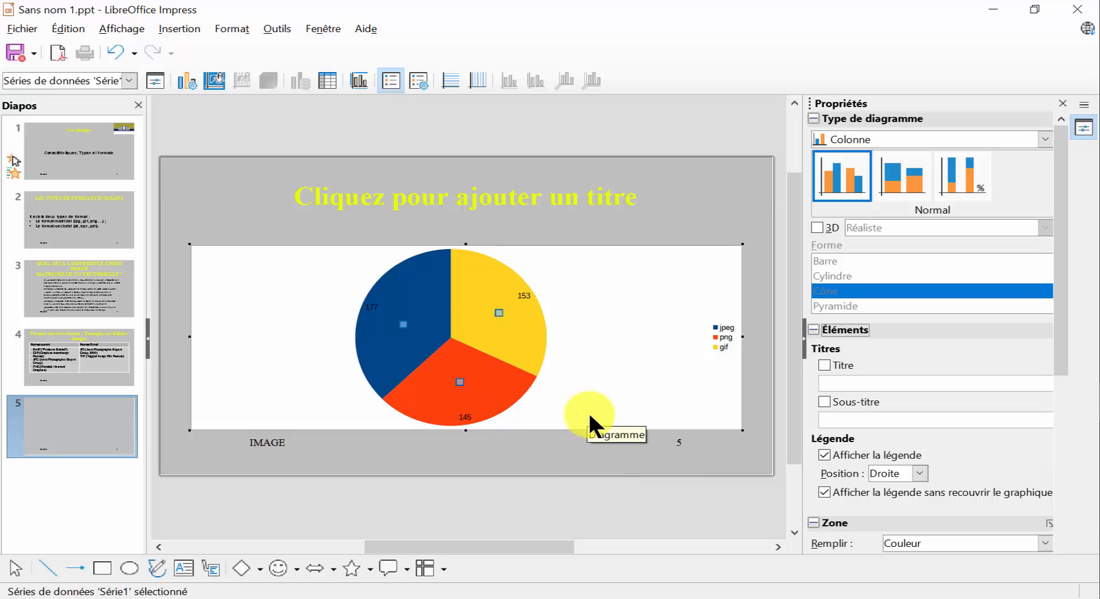
click(596, 506)
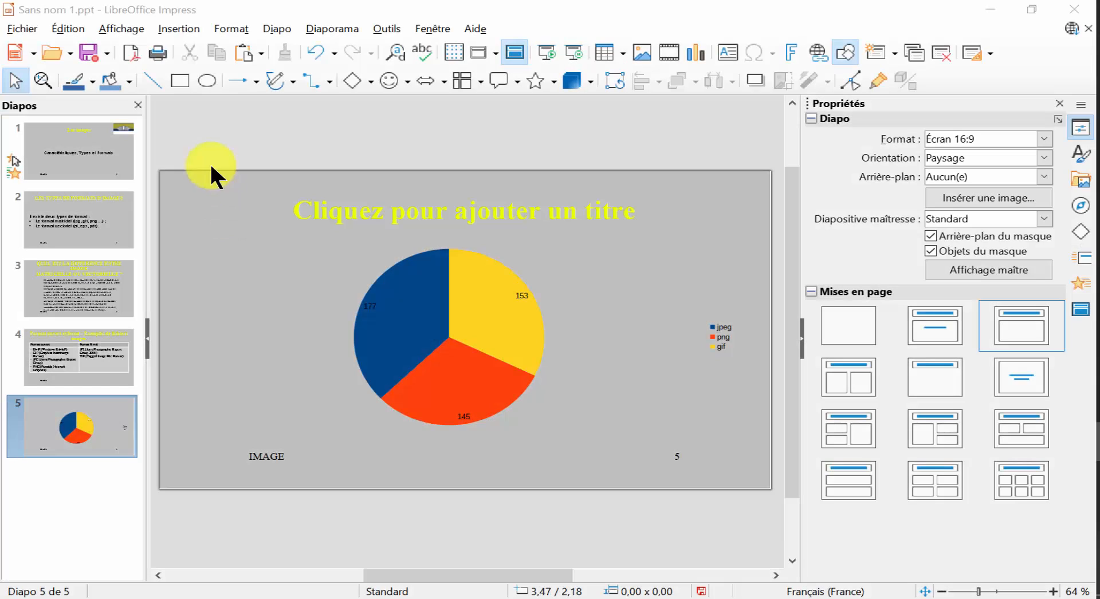
Display the master slide and open its transition settings to use the Balayer transition.
click(120, 28)
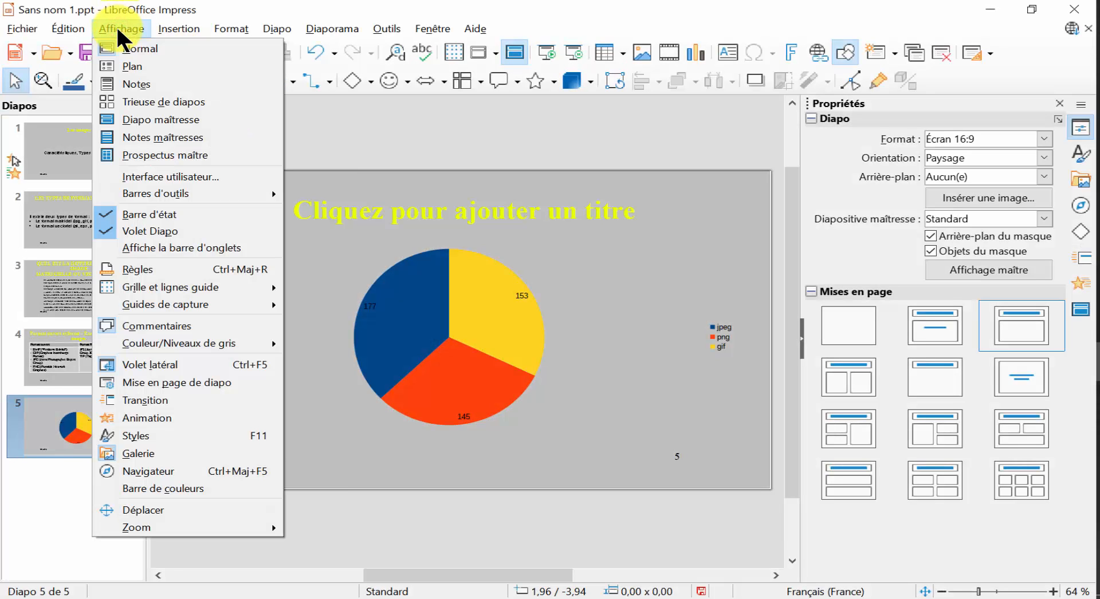
click(162, 119)
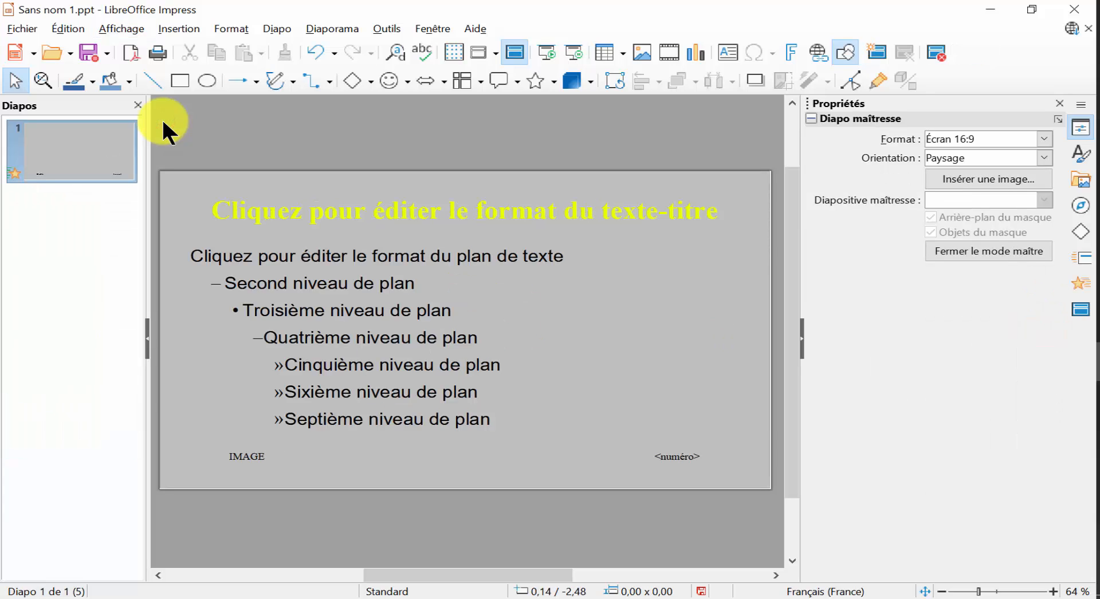
click(277, 29)
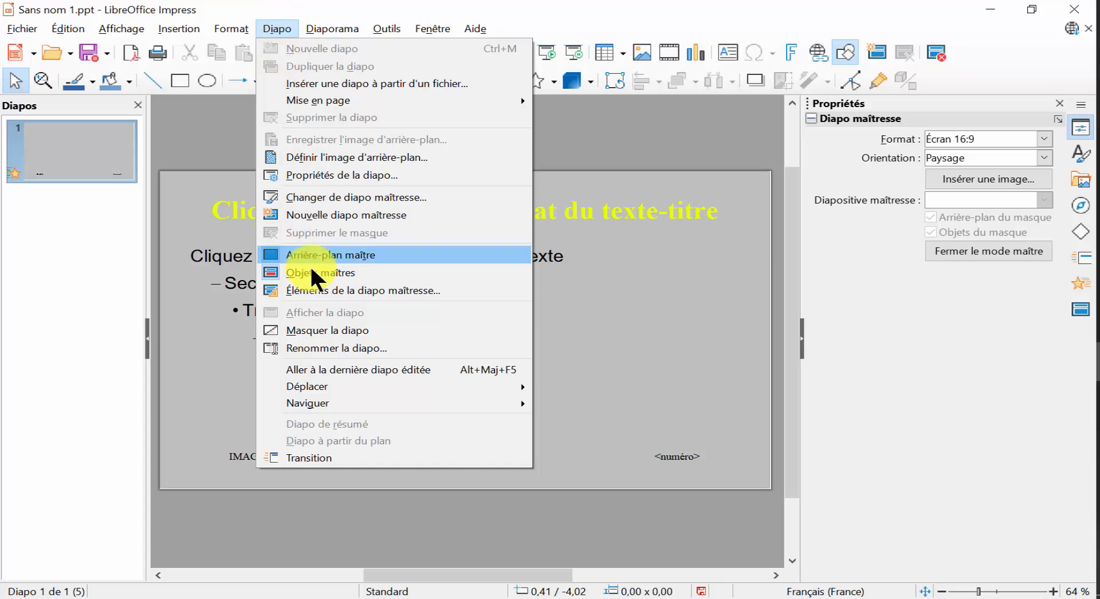
click(349, 457)
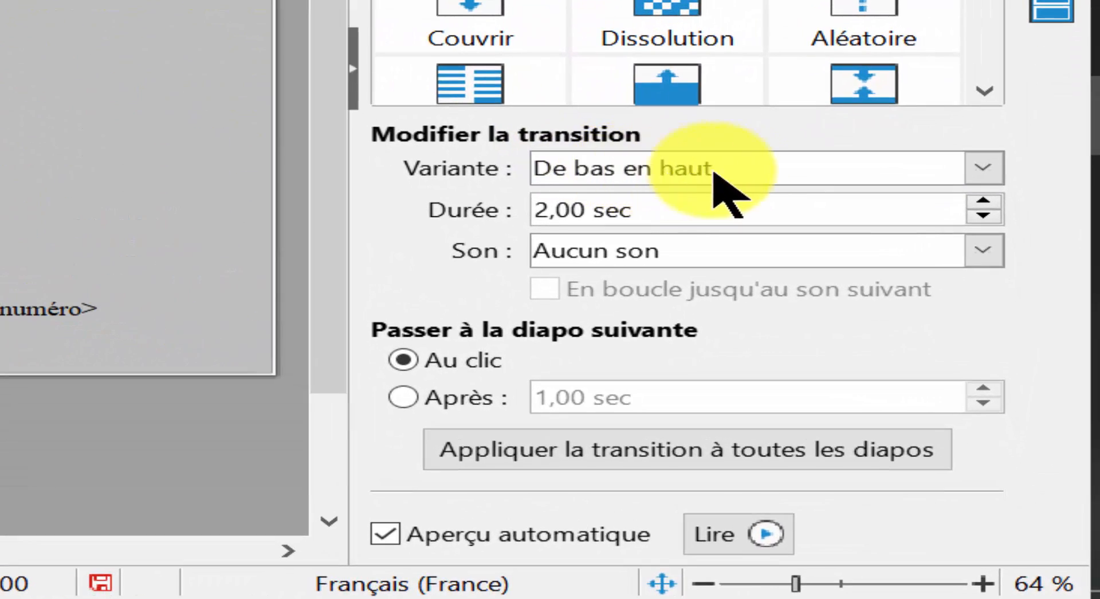
Set the transition to De droite à gauche with a 1,00 sec duration, advance automatically after 1,00 sec, and apply it to all slides.
click(980, 168)
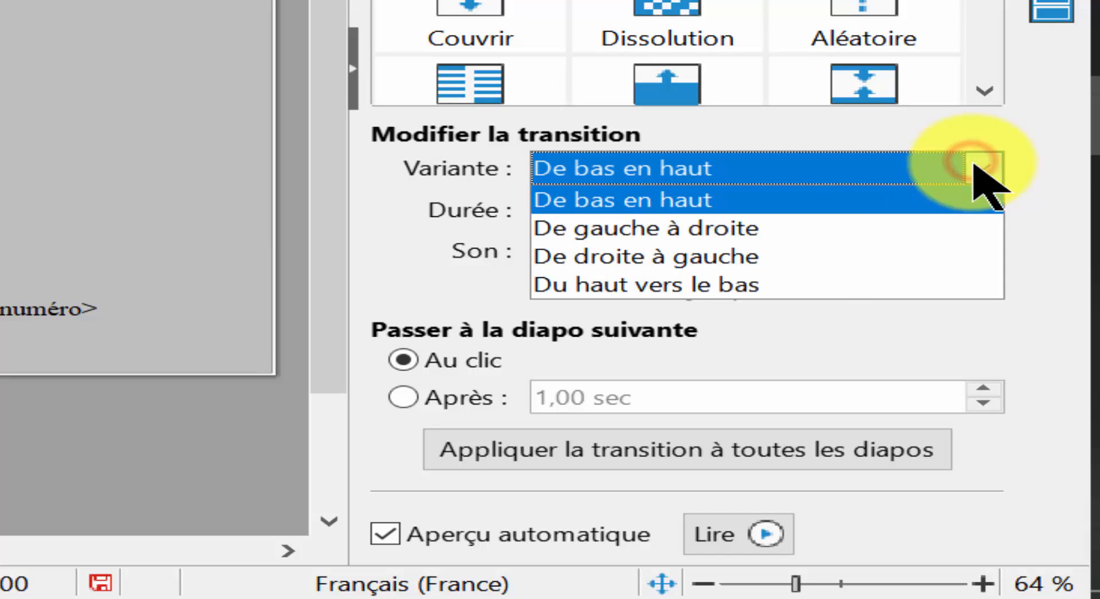
click(866, 253)
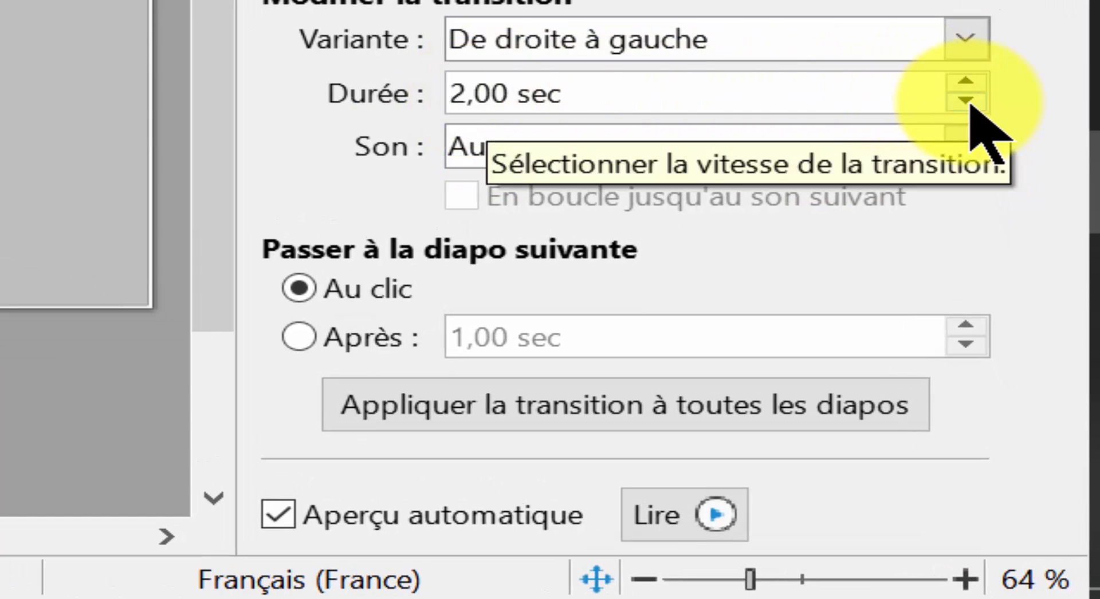
click(977, 141)
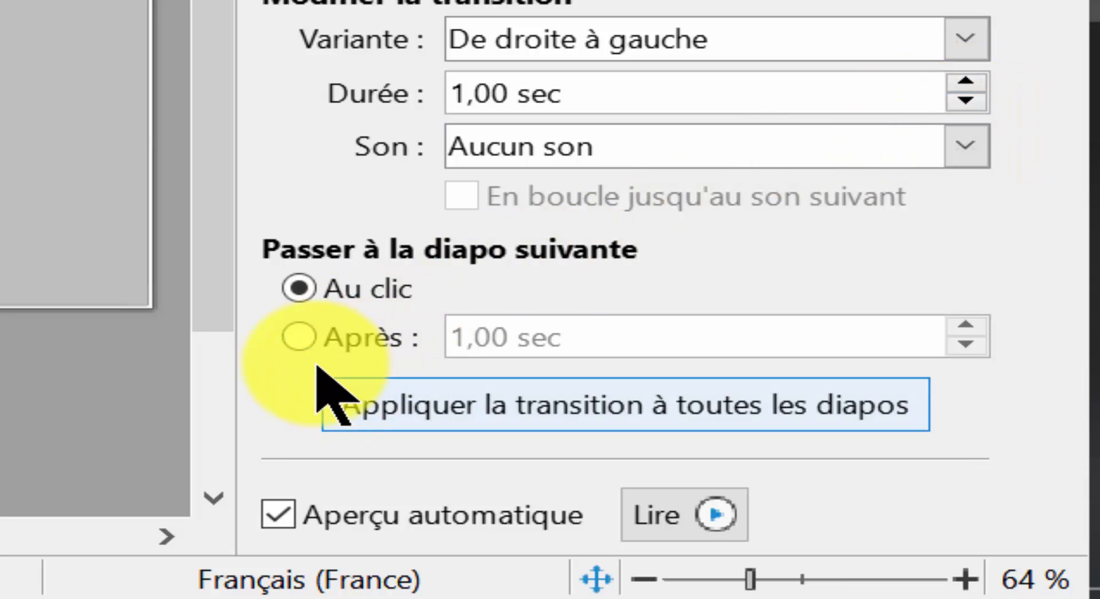
click(299, 339)
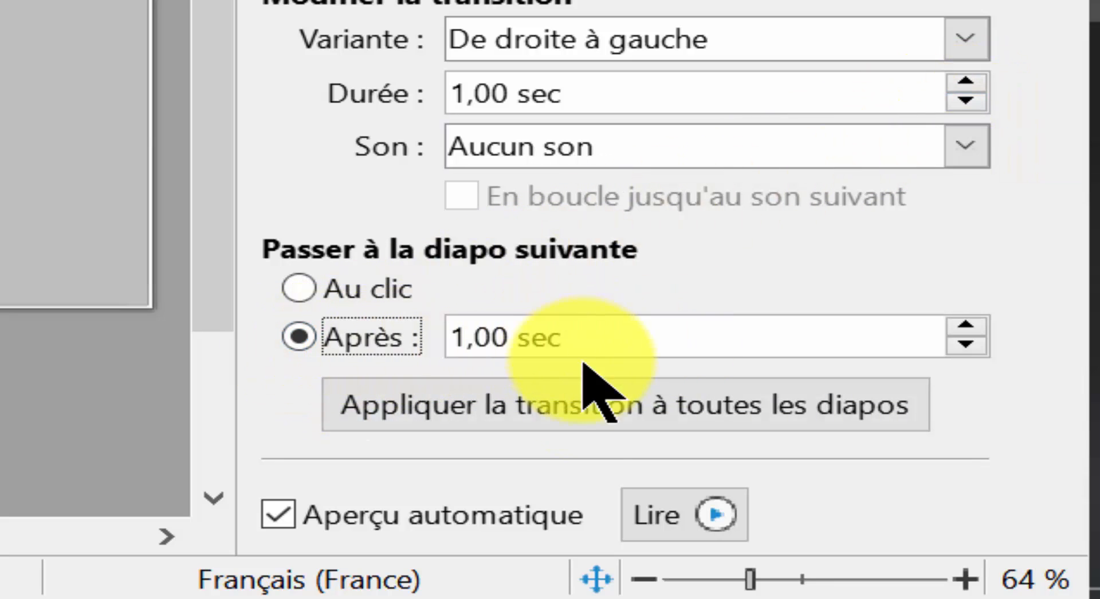
click(579, 415)
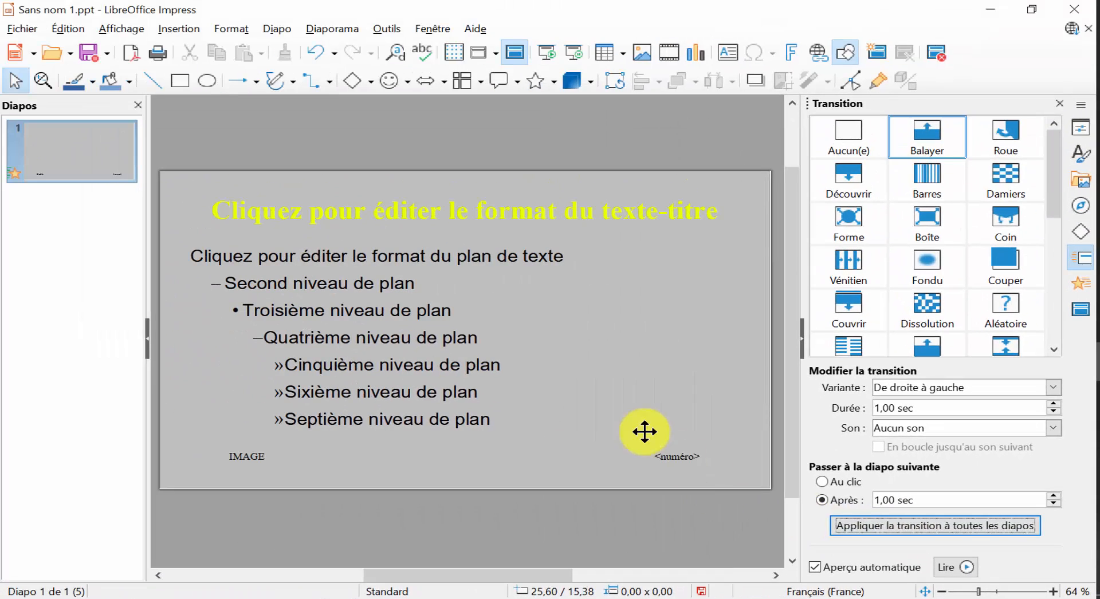
Run the slideshow from the first slide to check the transition through all five slides, and exit it.
click(336, 27)
click(347, 45)
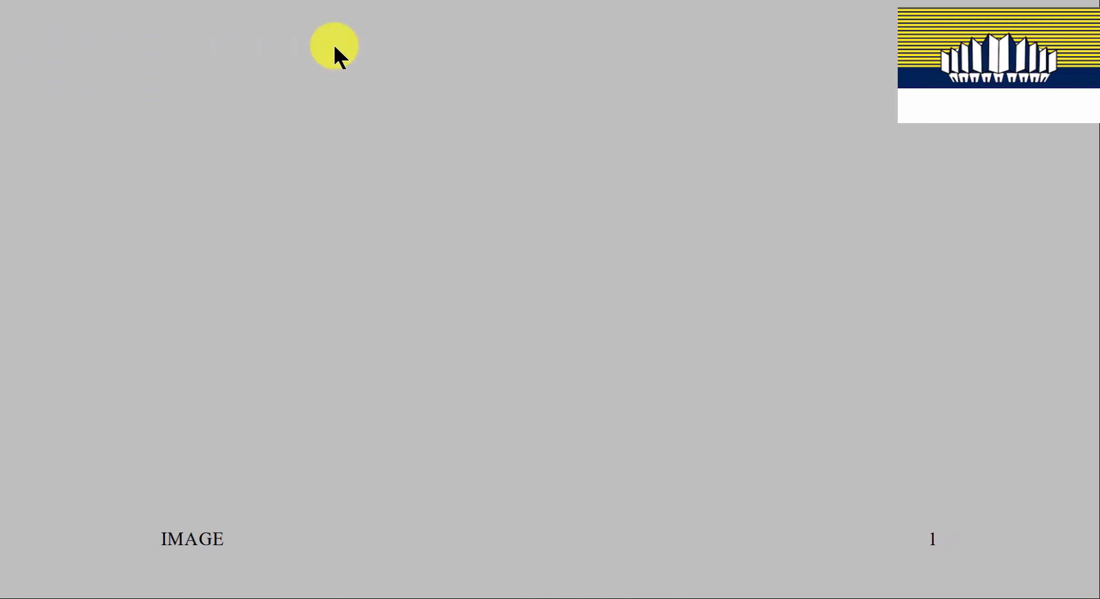
click(335, 46)
click(335, 46)
click(335, 47)
click(335, 46)
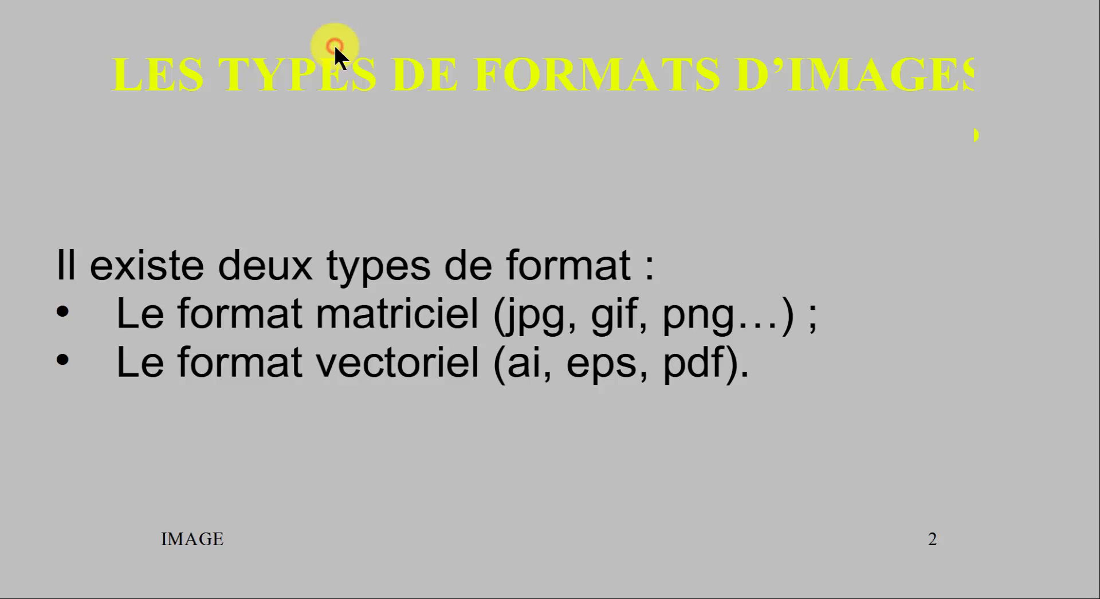
click(335, 46)
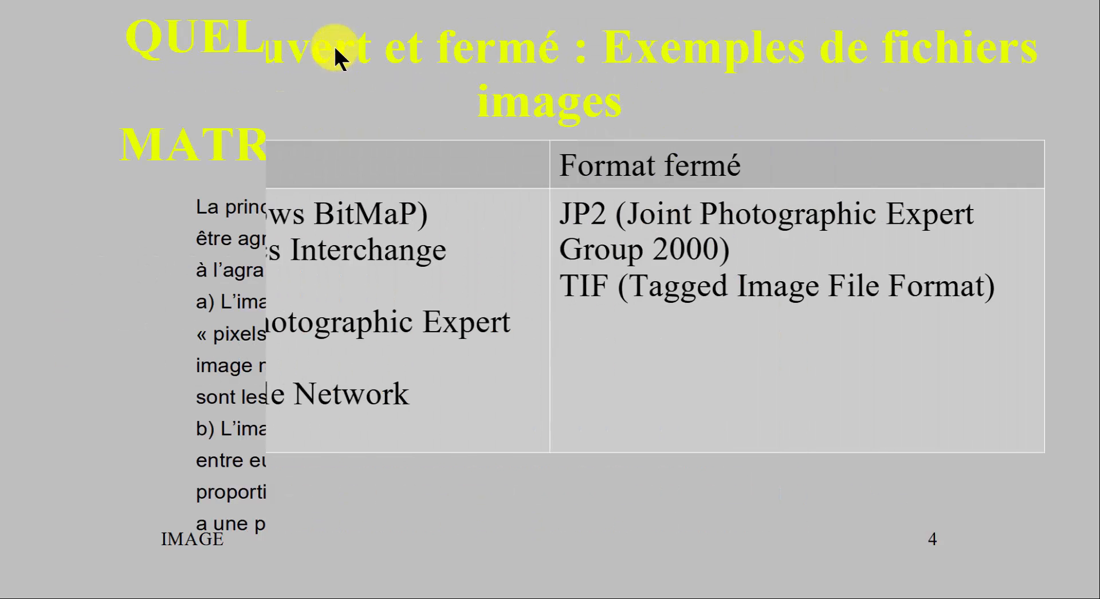
click(334, 47)
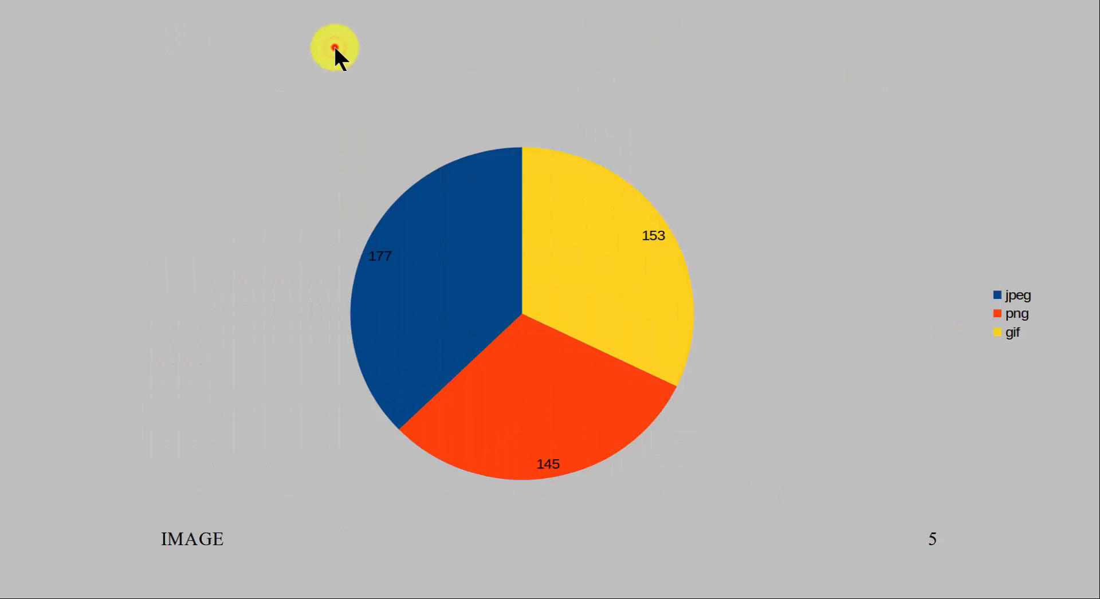
click(334, 47)
click(370, 90)
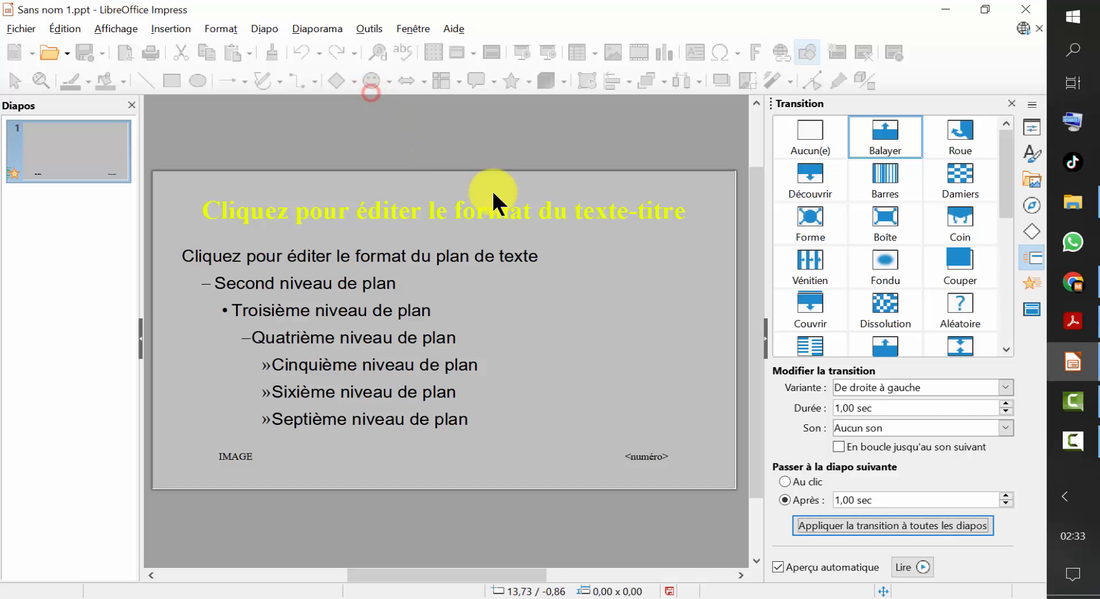